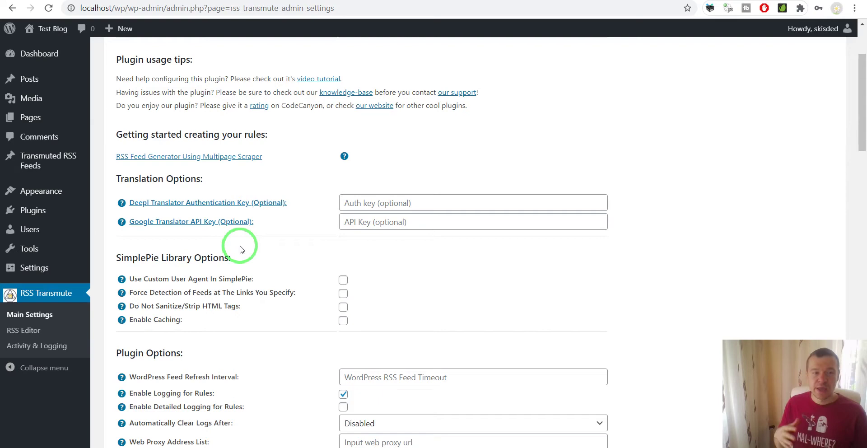
Step: View the Add New Plugin upload form, then return to the RSS Transmute main settings
mouse_move(50, 209)
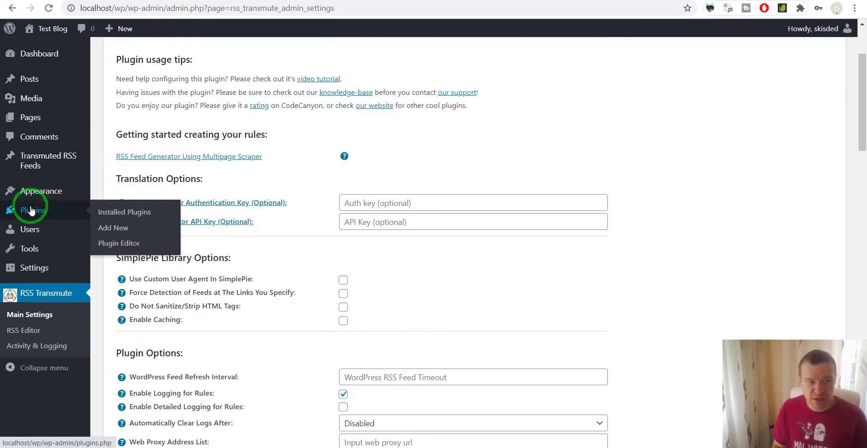
left_click(119, 233)
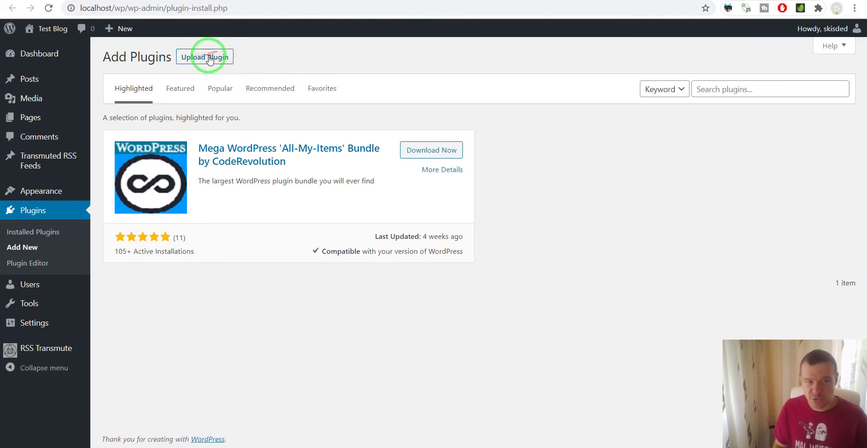
left_click(209, 60)
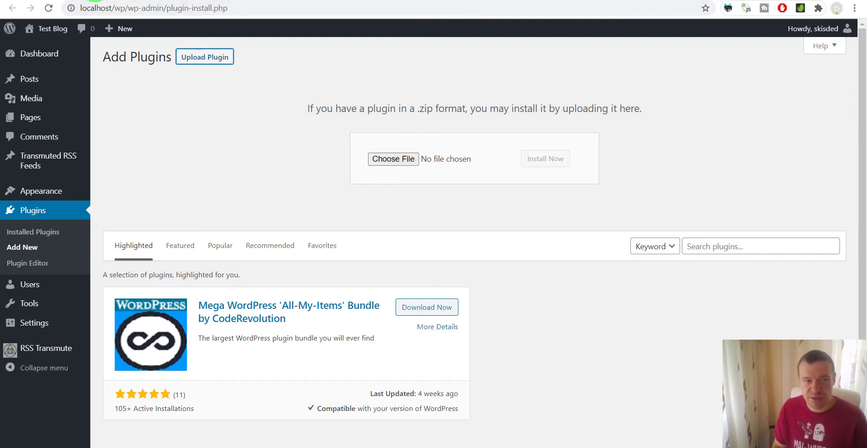
left_click(68, 0)
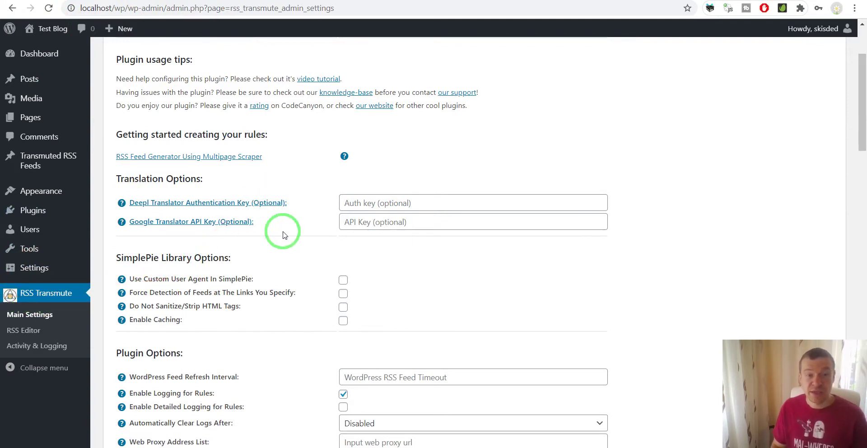
scroll(284, 234, "down", 5)
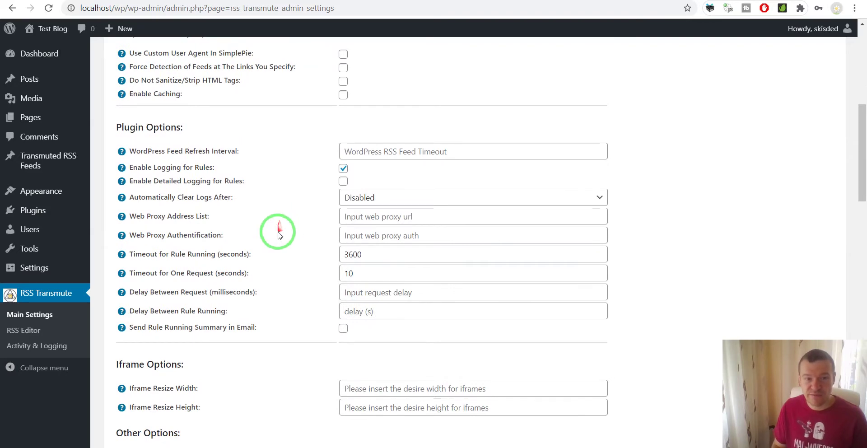
scroll(284, 234, "down", 12)
scroll(271, 237, "down", 1)
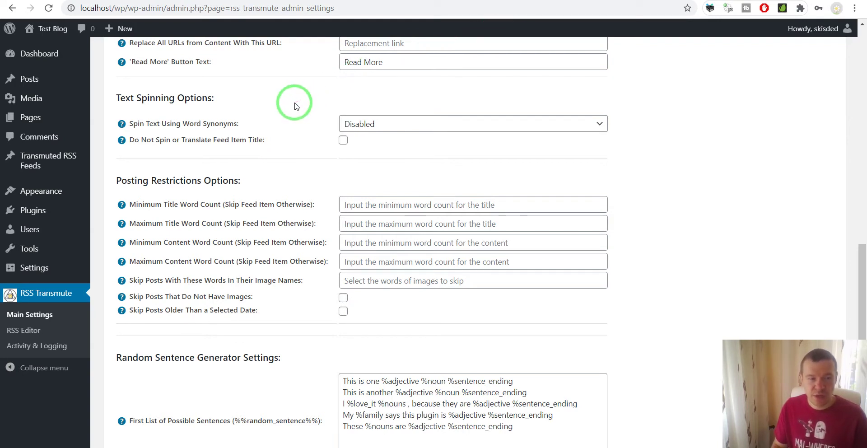
Step: Open the RSS Editor and glance at the TechCrunch and TechRepublic feed tabs
left_click(25, 334)
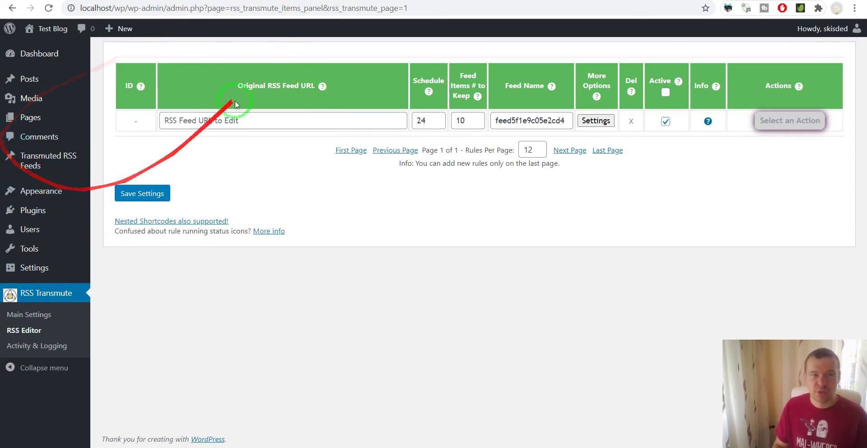
left_click(276, 1)
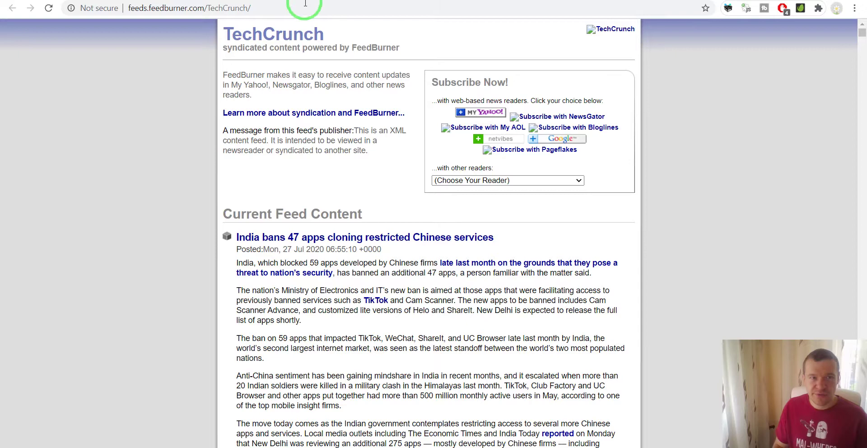
left_click(212, 1)
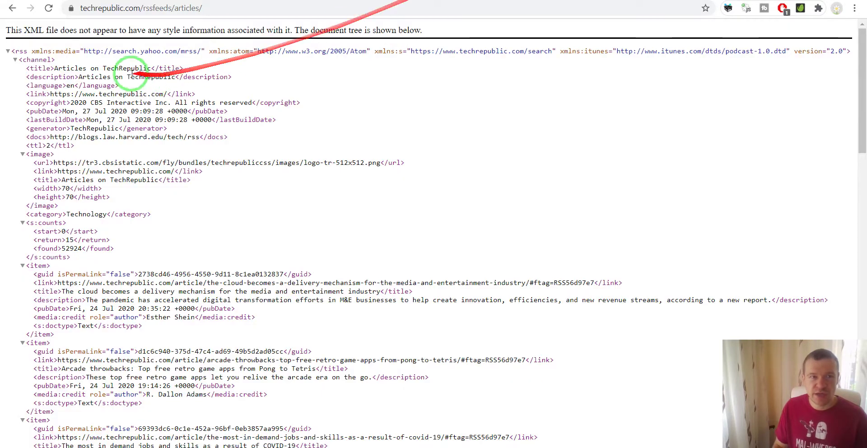
key("ctrl+shift+Tab")
key("ctrl+shift+Tab")
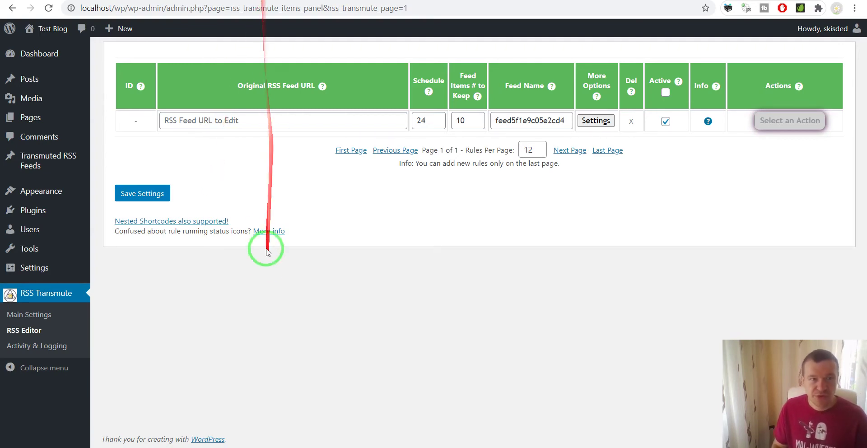
Step: Copy the FeedBurner TechCrunch address into the rule's Original RSS Feed URL field
left_click(286, 2)
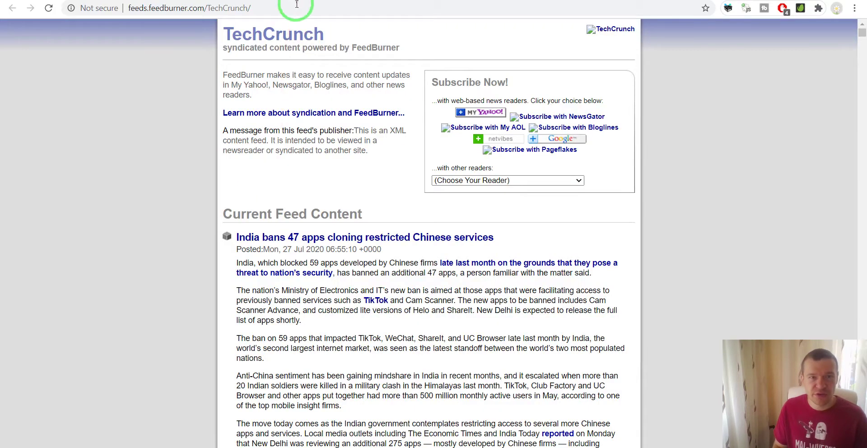
left_click(271, 9)
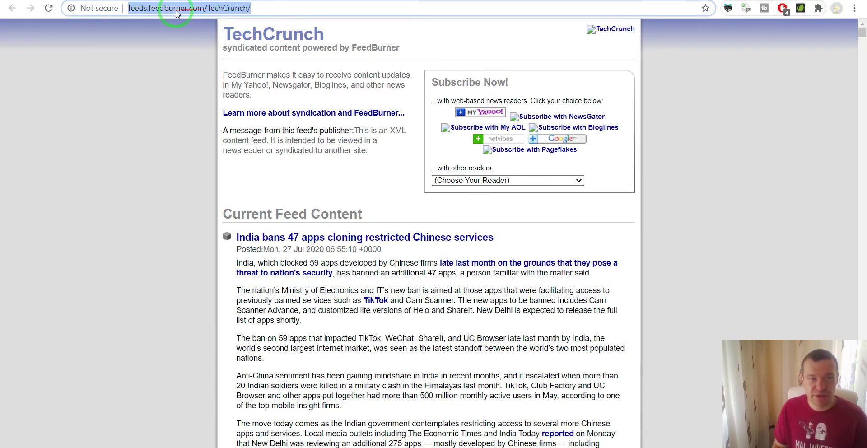
key("ctrl+c")
left_click(127, 2)
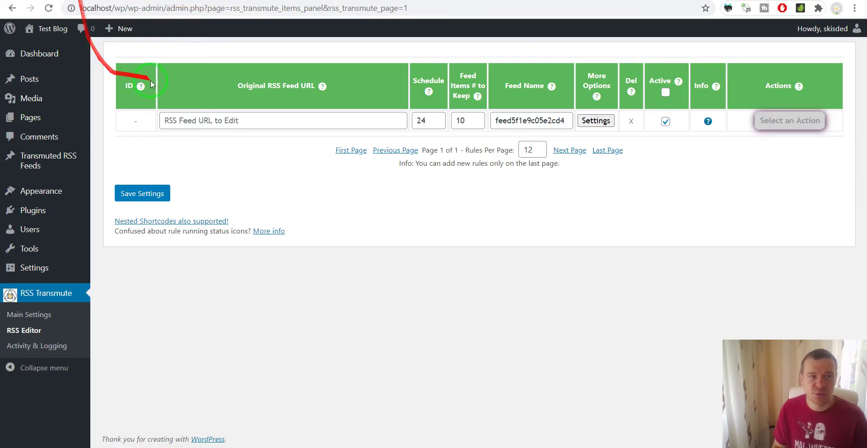
left_click(185, 120)
key("ctrl+v")
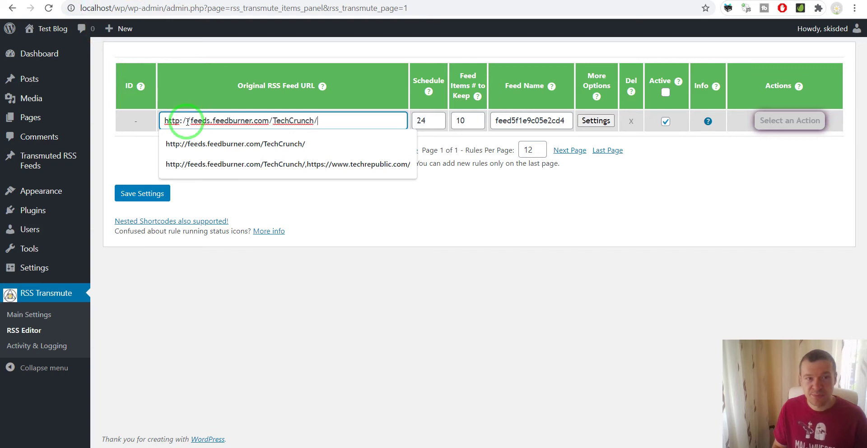
left_click(136, 142)
Step: Keep schedule 24 and 10 items, and set the feed name to techcrunch
left_click(278, 88)
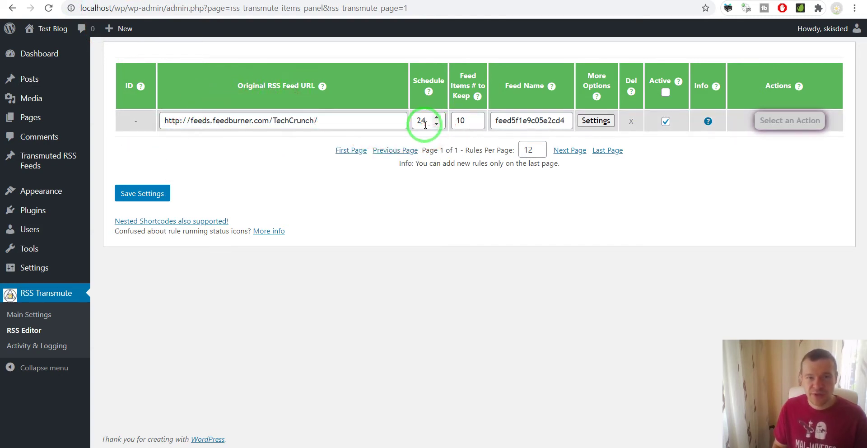
double_click(424, 120)
double_click(421, 120)
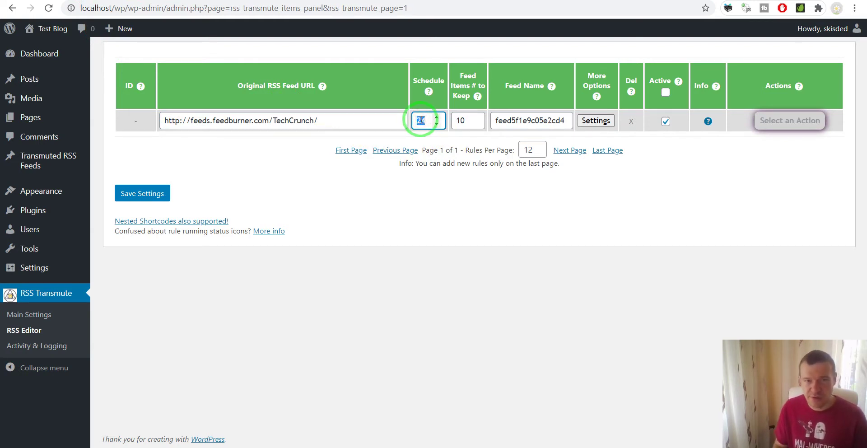
double_click(460, 121)
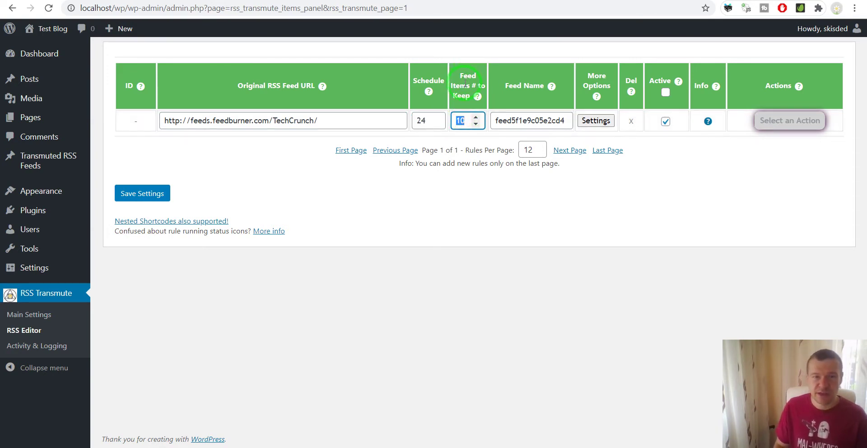
left_click(474, 121)
double_click(516, 122)
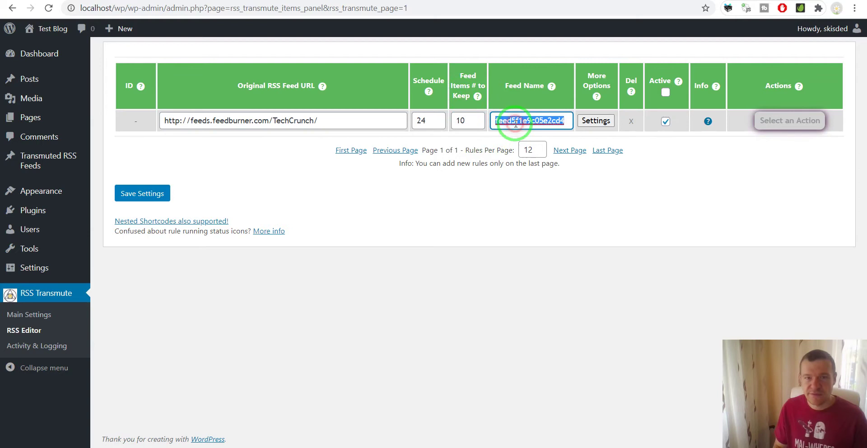
type("tech")
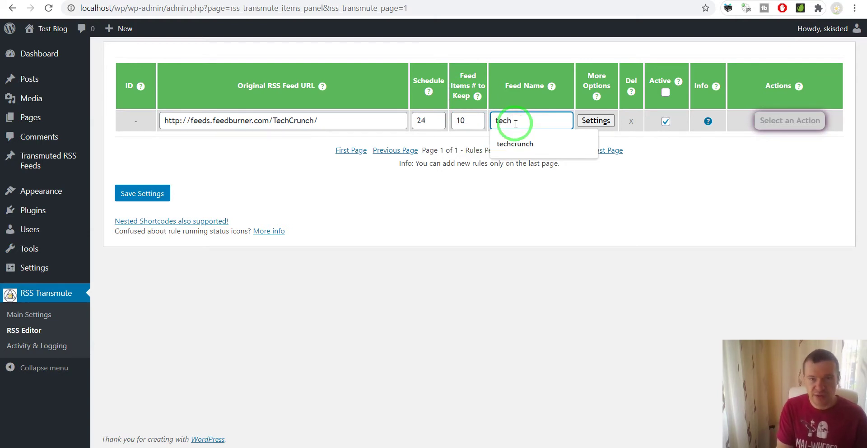
type("cru")
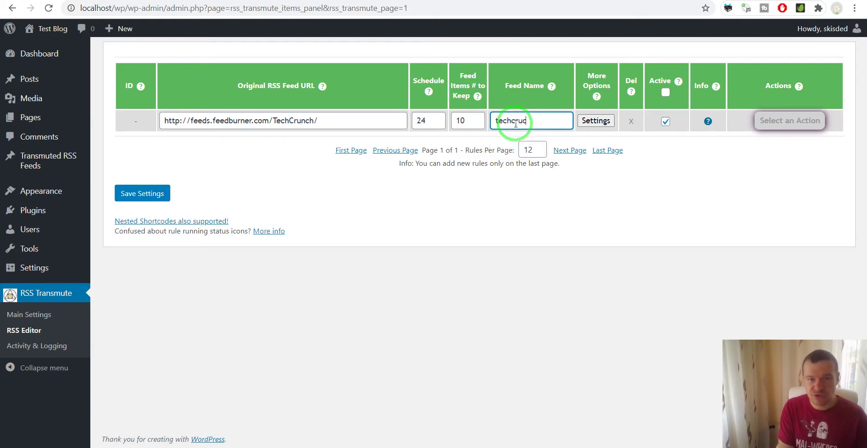
type("nch")
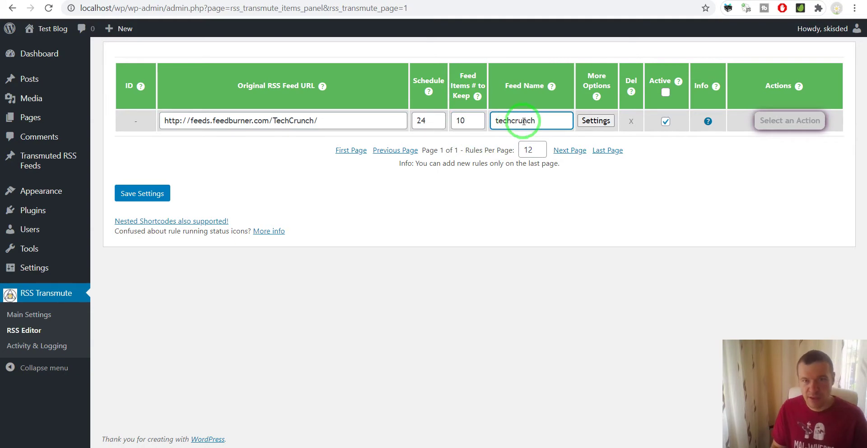
Step: Review the rule's Advanced Settings and close them without changes
left_click(583, 120)
scroll(357, 336, "down", 20)
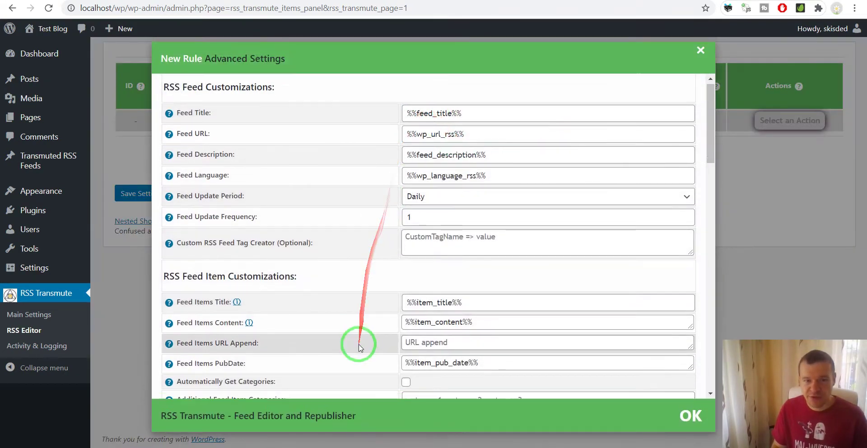
scroll(357, 339, "down", 4)
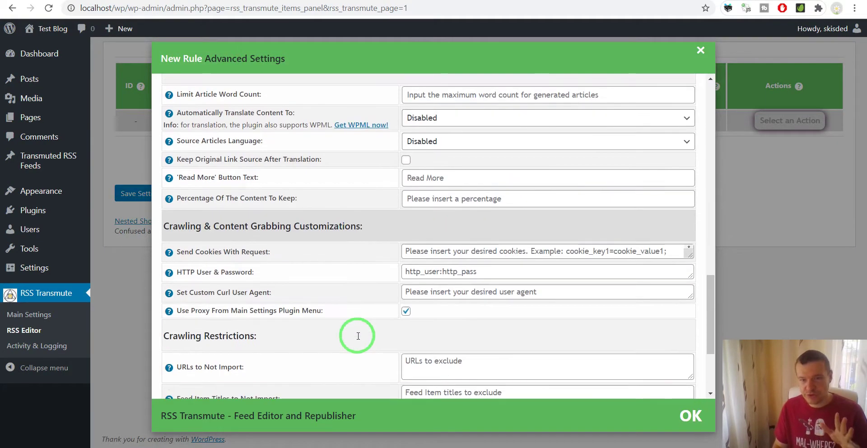
left_click(736, 250)
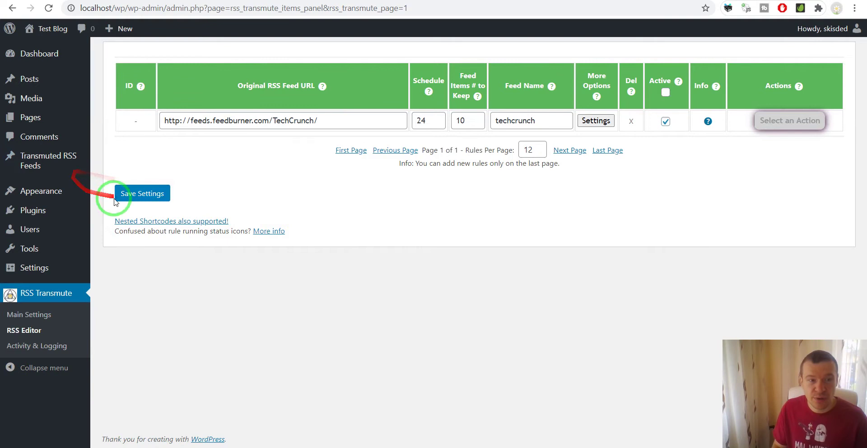
Step: Save the techcrunch rule, run it now, and reload the rules page
left_click(128, 196)
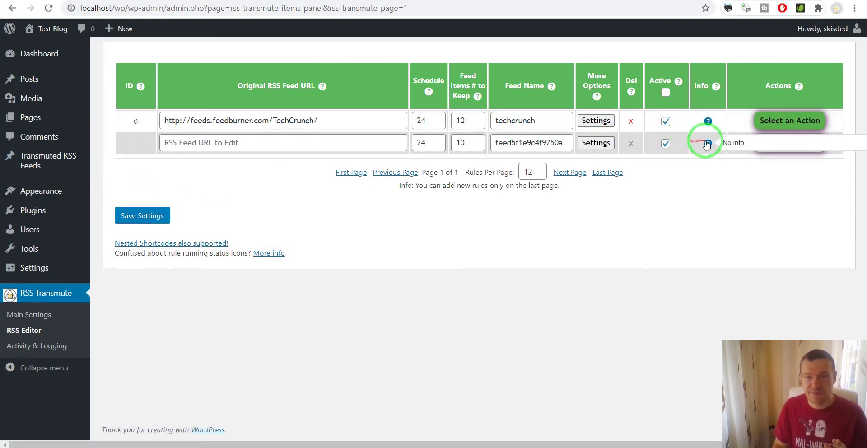
left_click(790, 120)
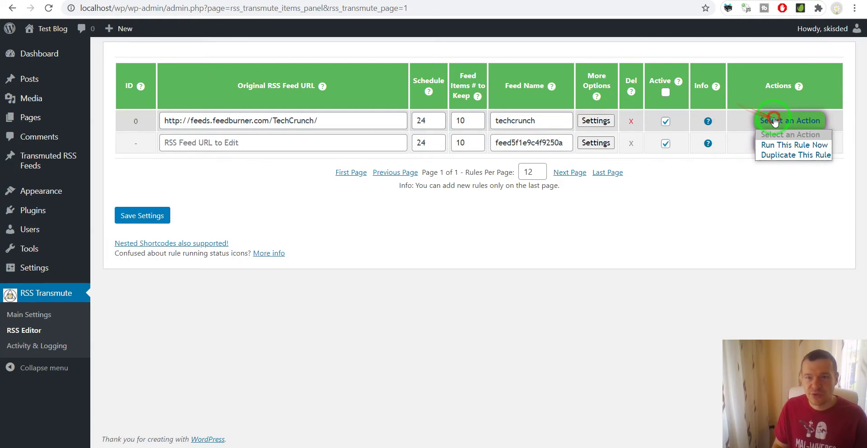
left_click(771, 142)
key("Return")
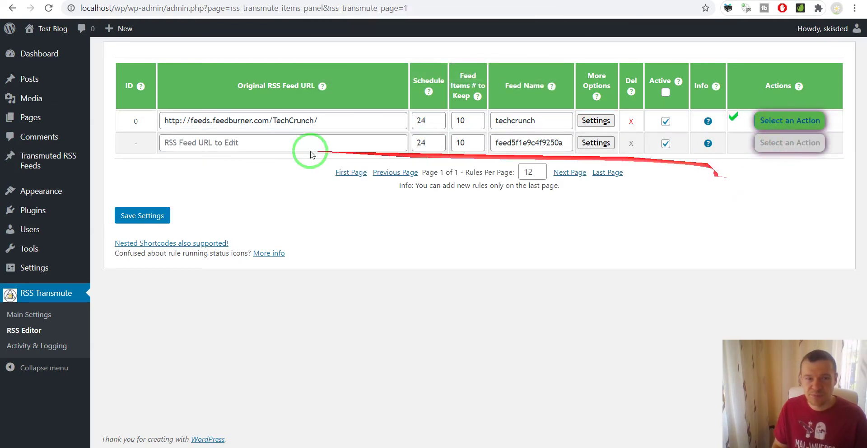
left_click(47, 10)
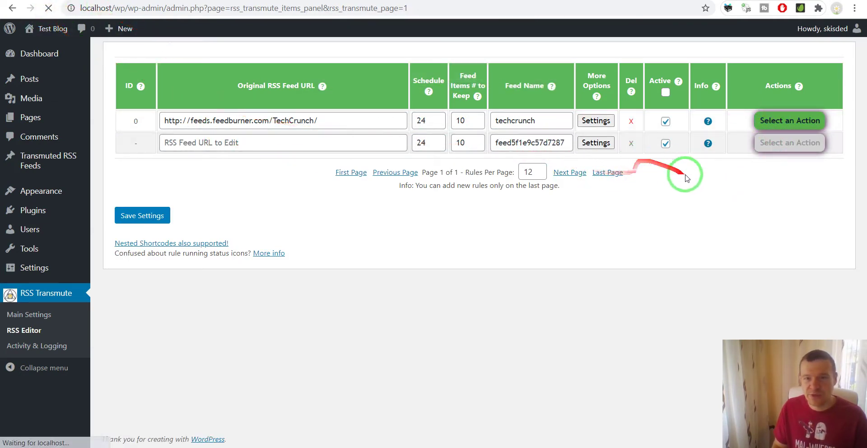
Step: Open the generated techcrunch feed from the rule's Info box and scroll through it
mouse_move(709, 122)
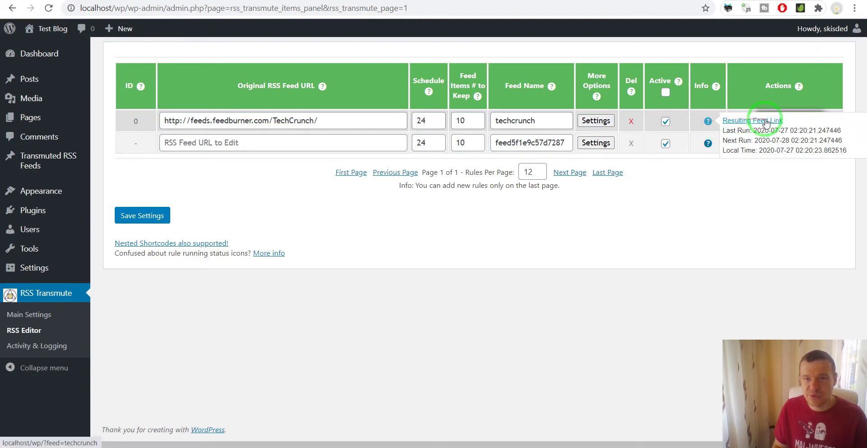
left_click(751, 121)
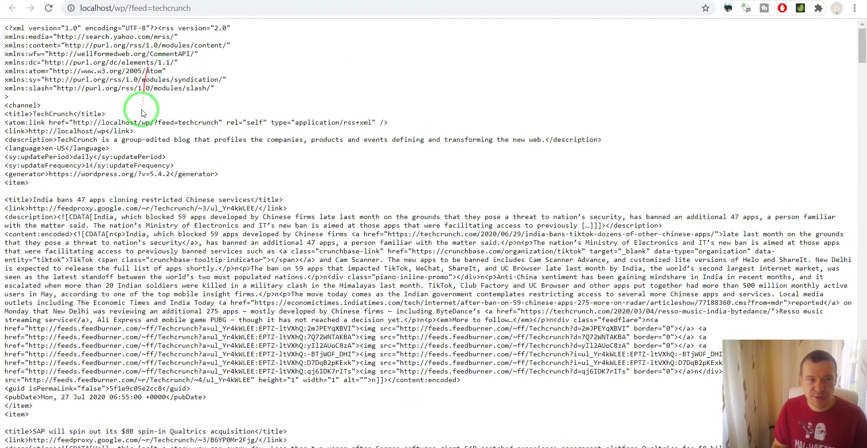
scroll(139, 111, "down", 10)
scroll(139, 111, "down", 8)
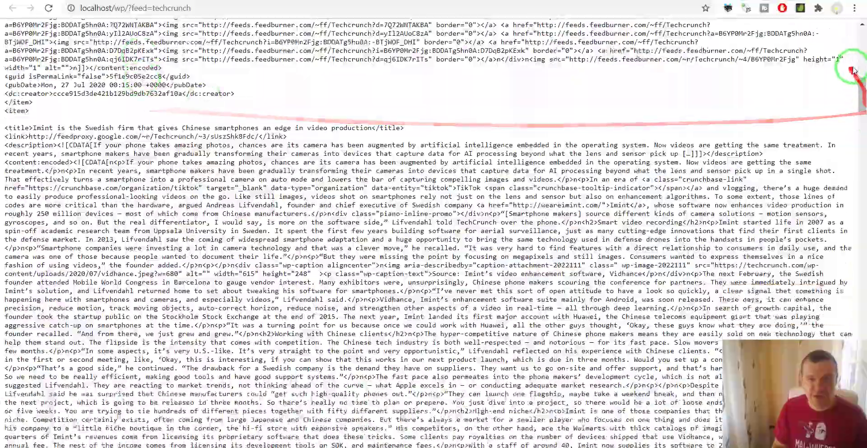
left_click(862, 113)
left_click_drag(862, 113, 862, 24)
Step: Compare it with the original FeedBurner TechCrunch feed, then return to the RSS Editor
key("ctrl+Tab")
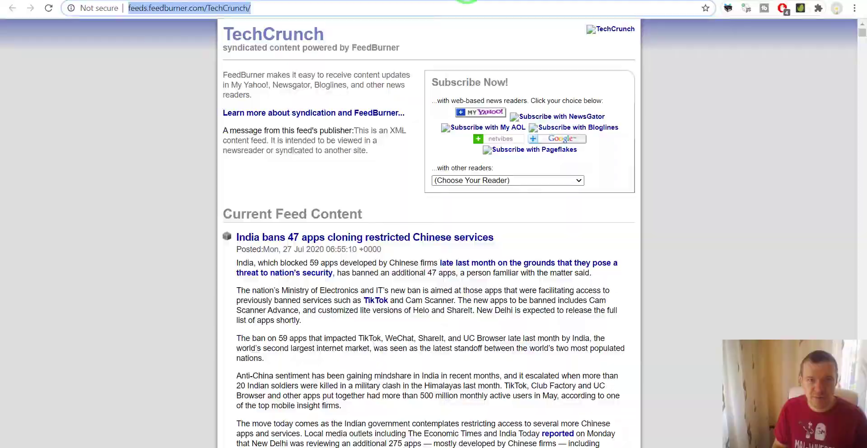
scroll(310, 155, "down", 8)
scroll(302, 136, "down", 10)
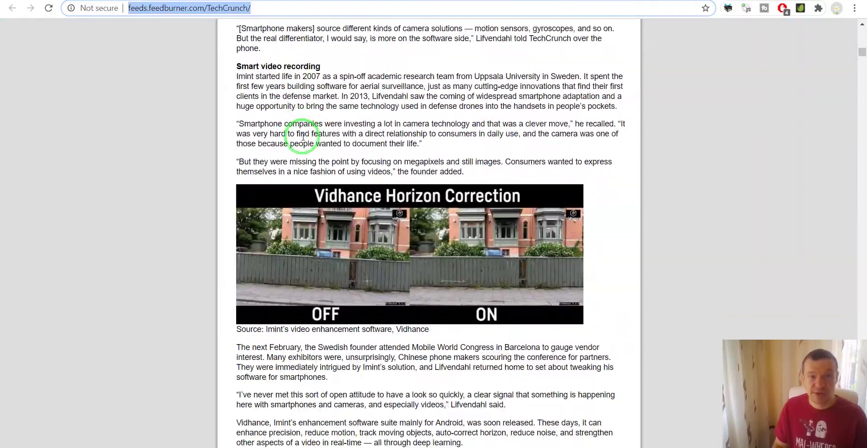
key("ctrl+Tab")
scroll(173, 115, "down", 4)
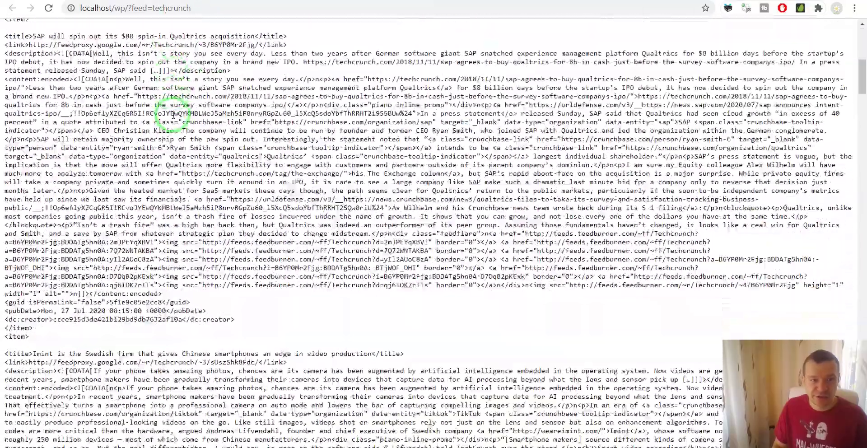
scroll(171, 113, "down", 6)
scroll(170, 110, "up", 15)
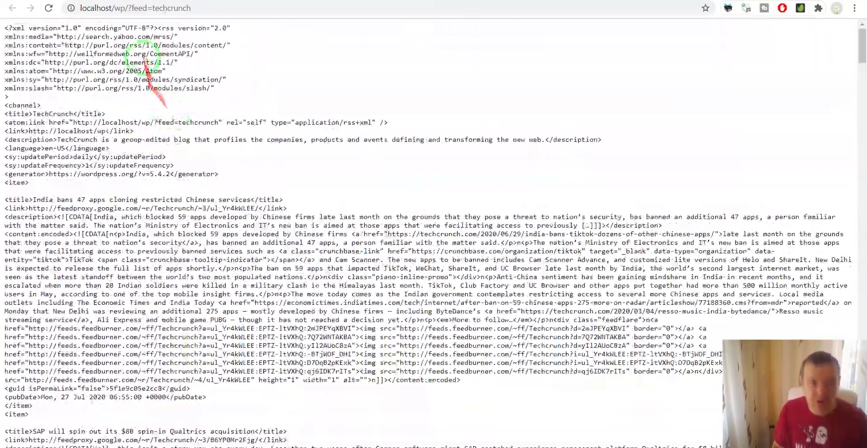
left_click(145, 1)
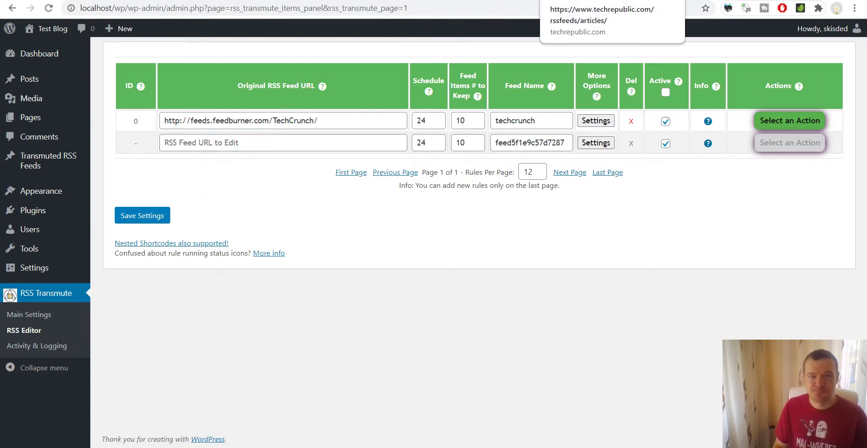
Step: Append ',' and the TechRepublic feed URL to the rule's Original RSS Feed URL
left_click(583, 0)
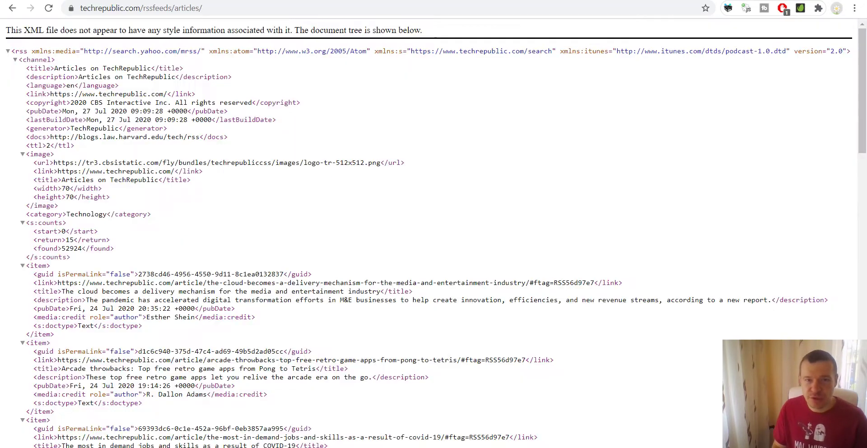
left_click(334, 8)
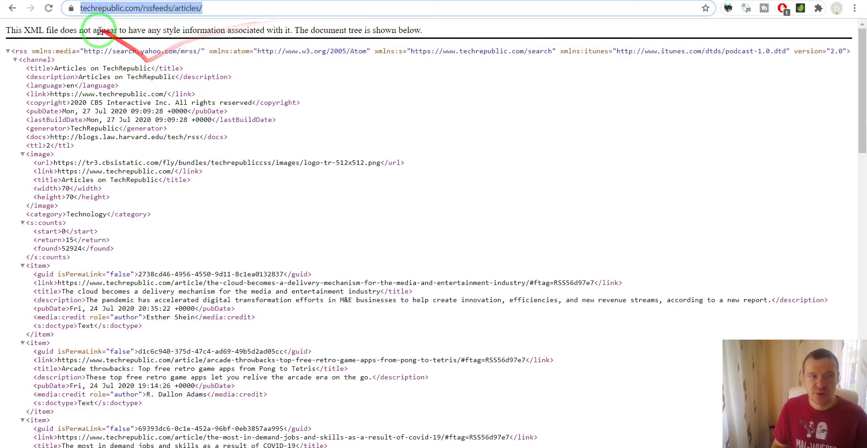
left_click(97, 1)
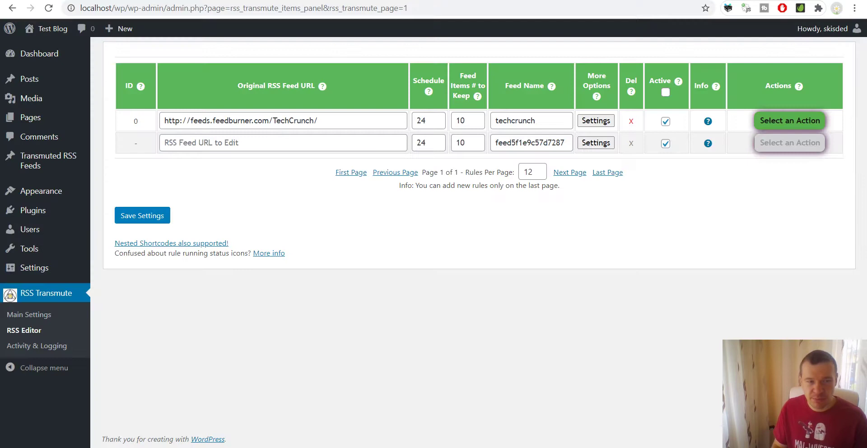
left_click(328, 115)
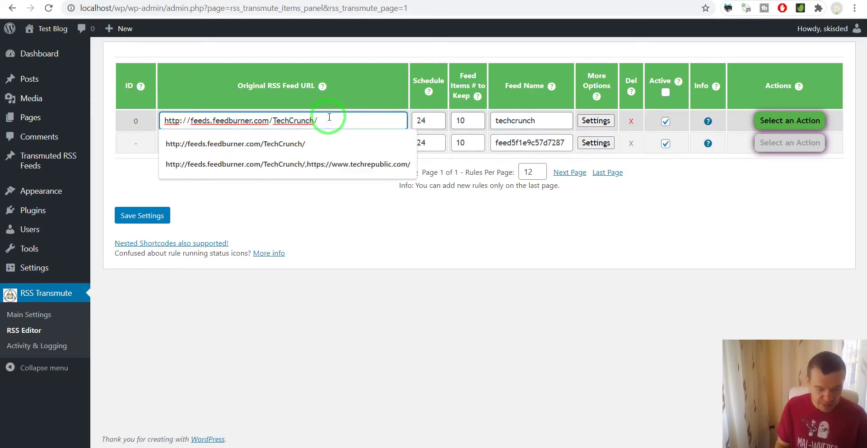
type(",")
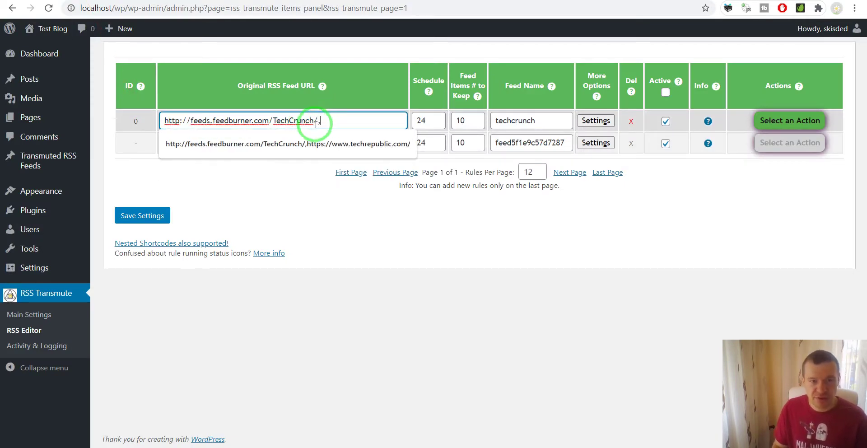
key("ctrl+v")
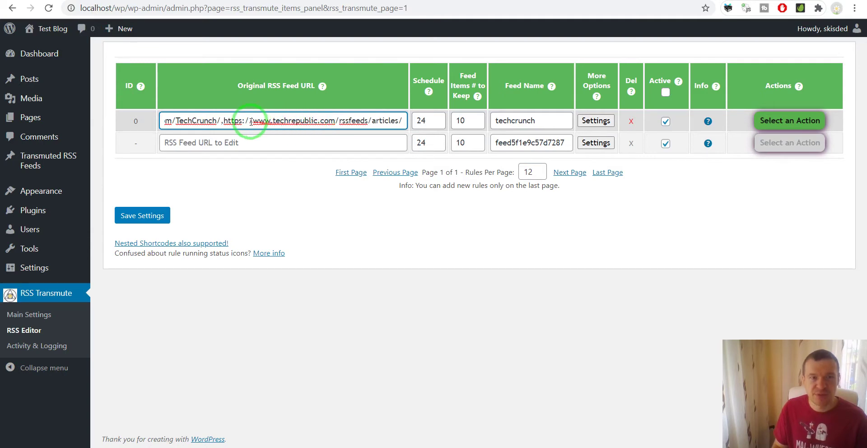
left_click_drag(227, 119, 412, 123)
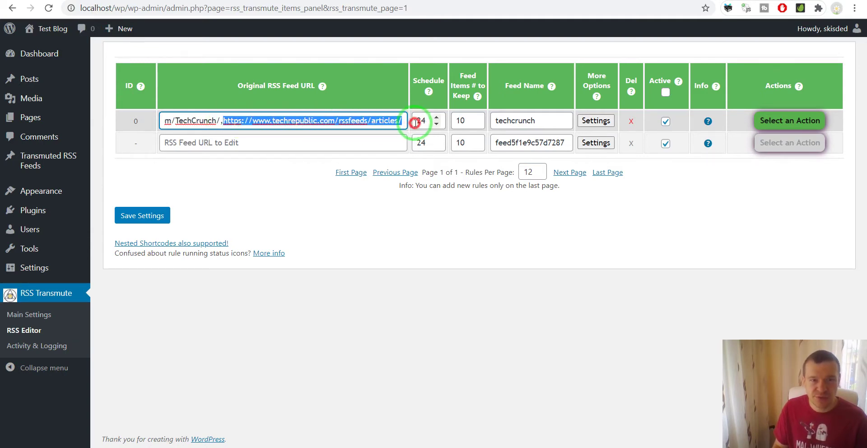
left_click_drag(219, 121, 154, 120)
left_click(319, 121)
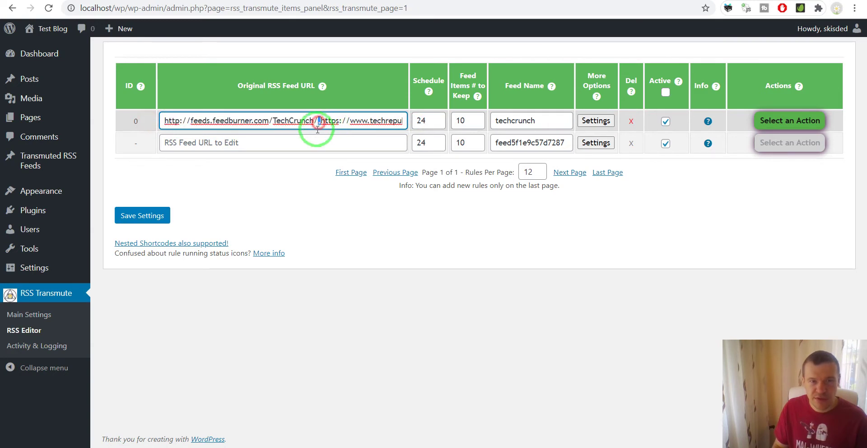
Step: Set Feed Items # to Keep to 30 and rename the feed to mixed
mouse_move(464, 121)
left_mouse_down()
mouse_move(451, 121)
mouse_move(446, 134)
mouse_move(450, 122)
left_mouse_up()
type("3")
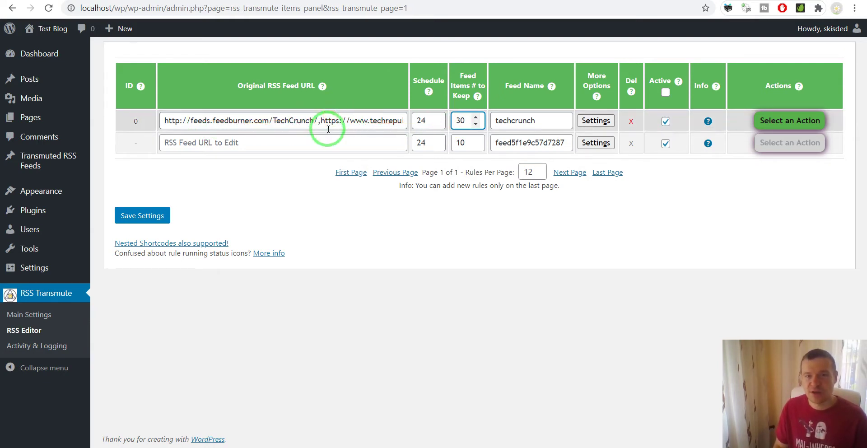
double_click(523, 119)
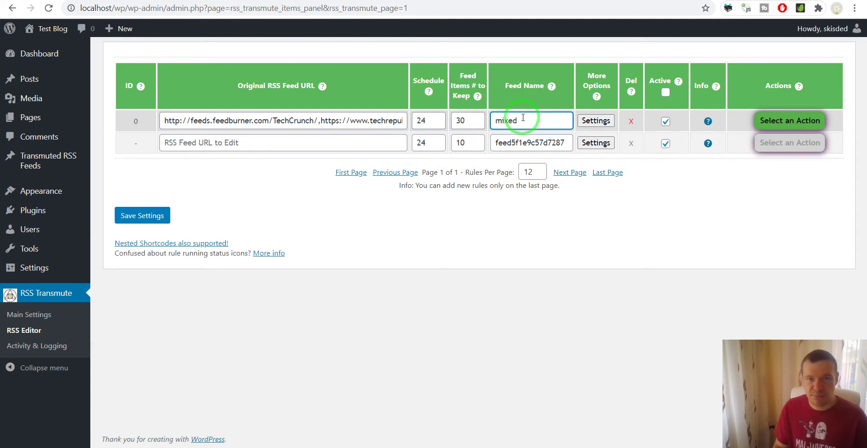
Step: Save the mixed rule, run it now, reload, and open its generated feed
left_click(140, 216)
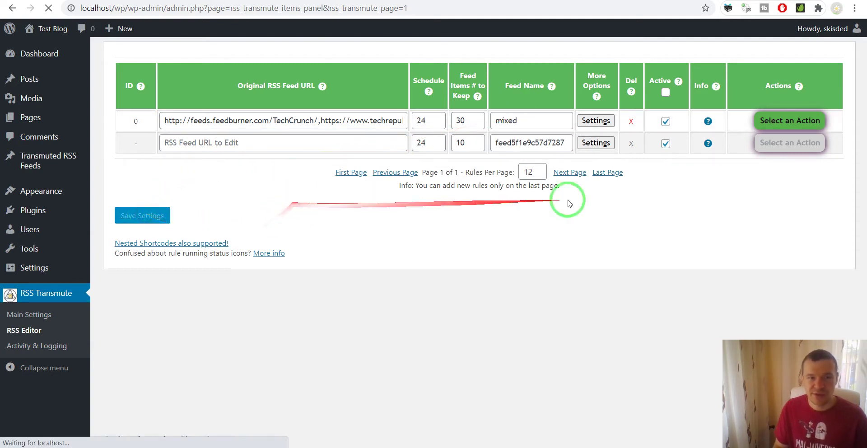
left_click(788, 125)
left_click(789, 145)
key("Return")
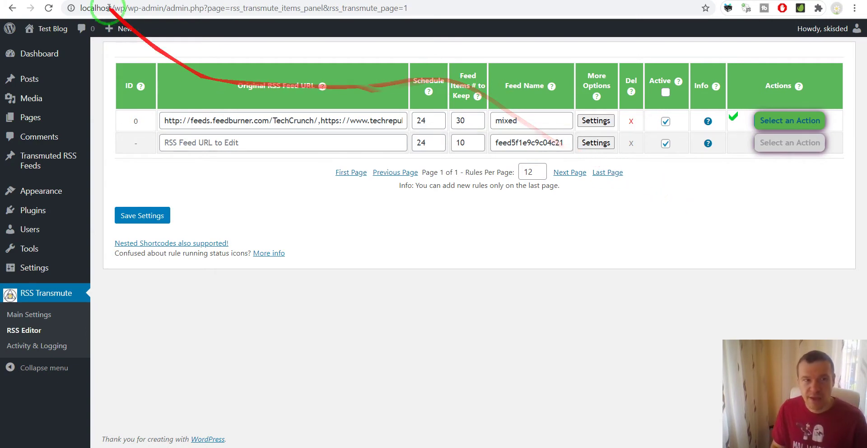
left_click(48, 7)
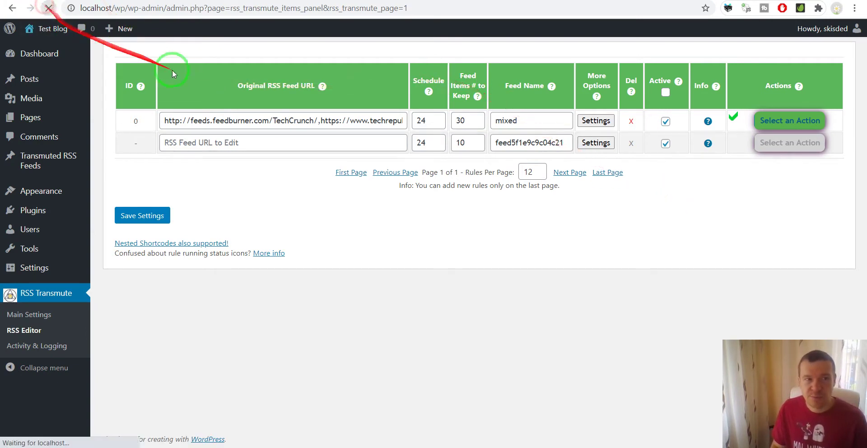
left_click(707, 122)
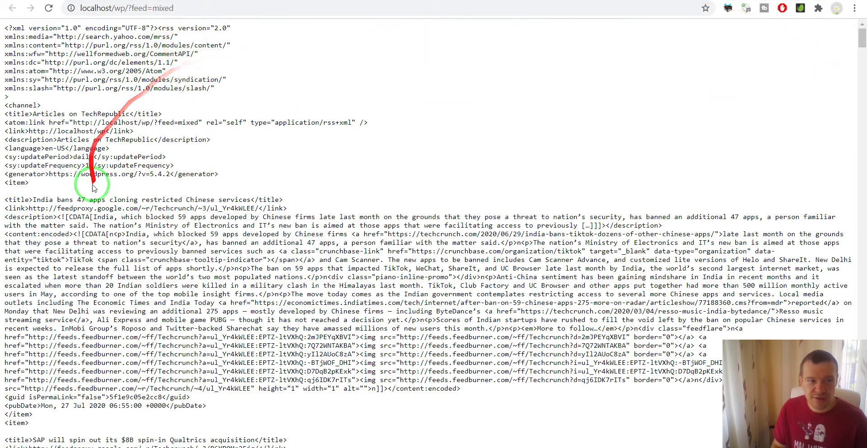
left_click(167, 208)
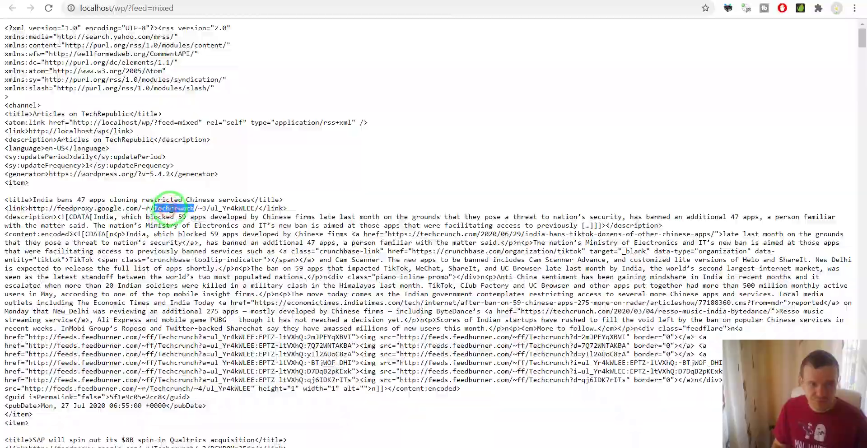
key("ctrl+f")
left_click(863, 110)
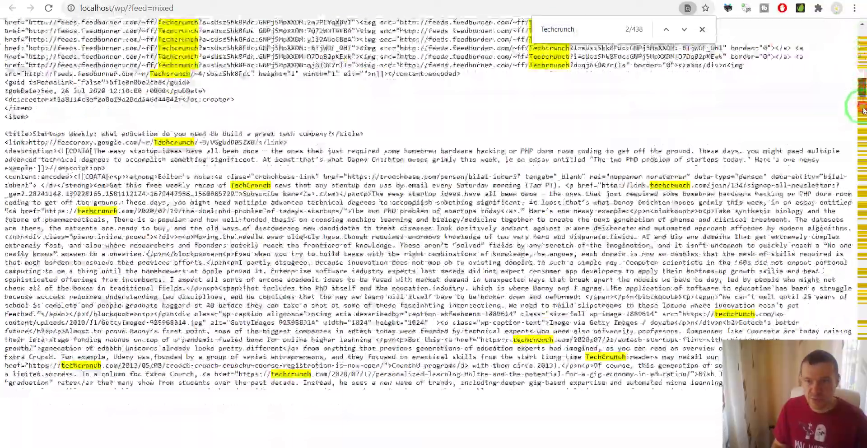
left_click_drag(863, 110, 864, 368)
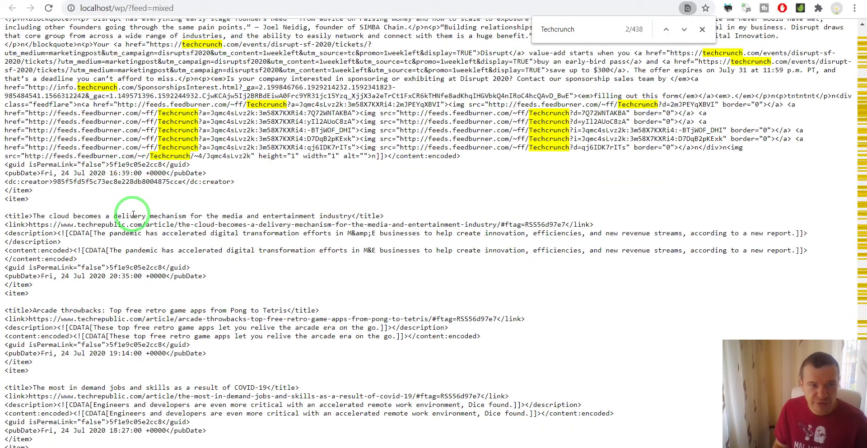
scroll(121, 248, "down", 1)
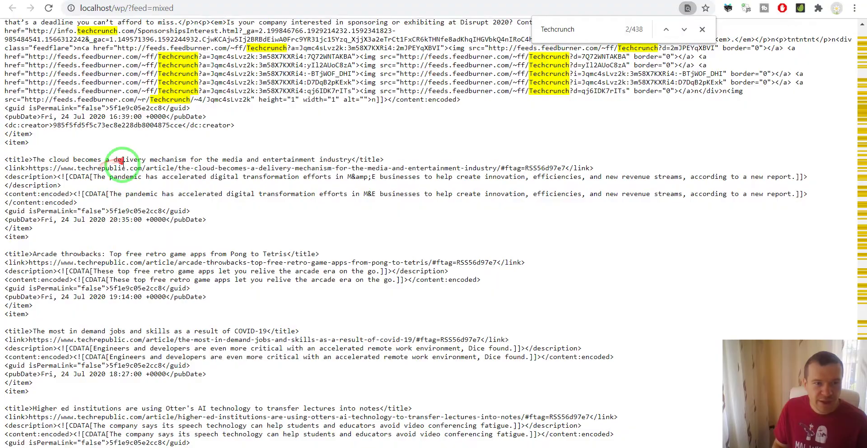
double_click(106, 169)
scroll(104, 199, "down", 8)
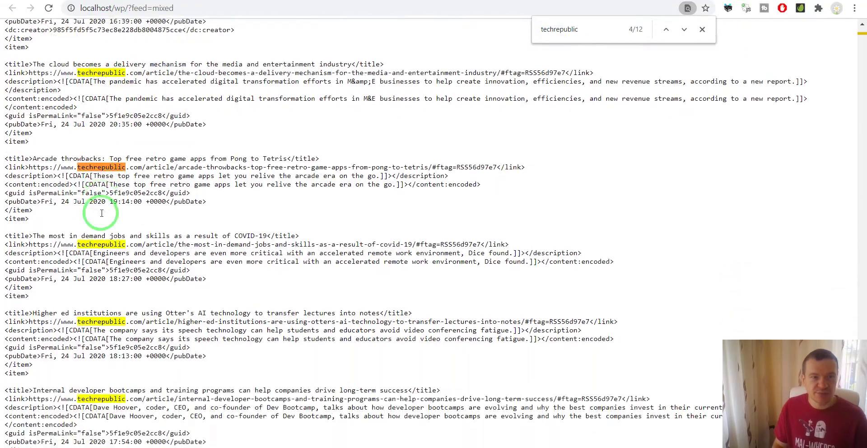
scroll(101, 213, "down", 3)
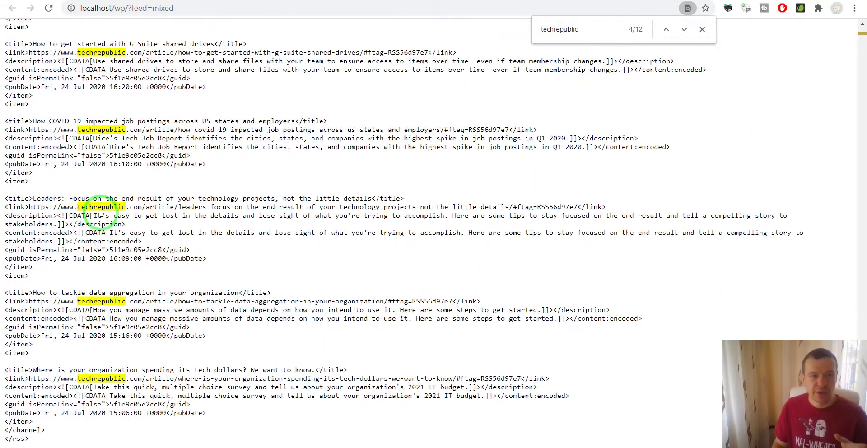
scroll(101, 214, "up", 10)
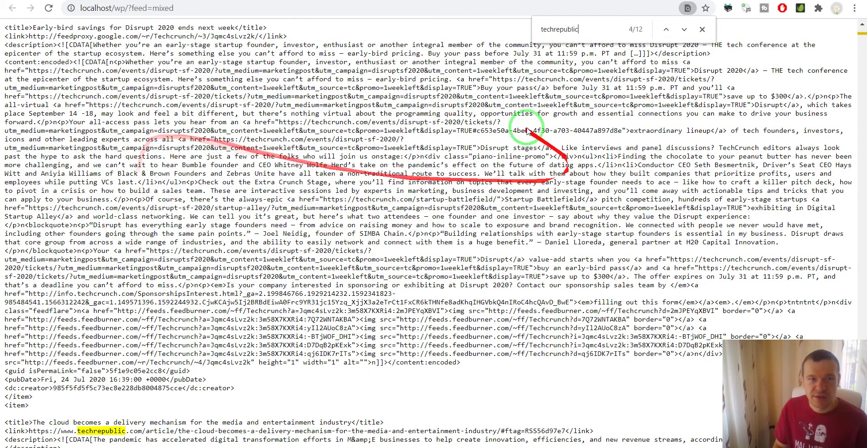
scroll(300, 120, "up", 2)
scroll(301, 129, "down", 7)
scroll(302, 128, "down", 4)
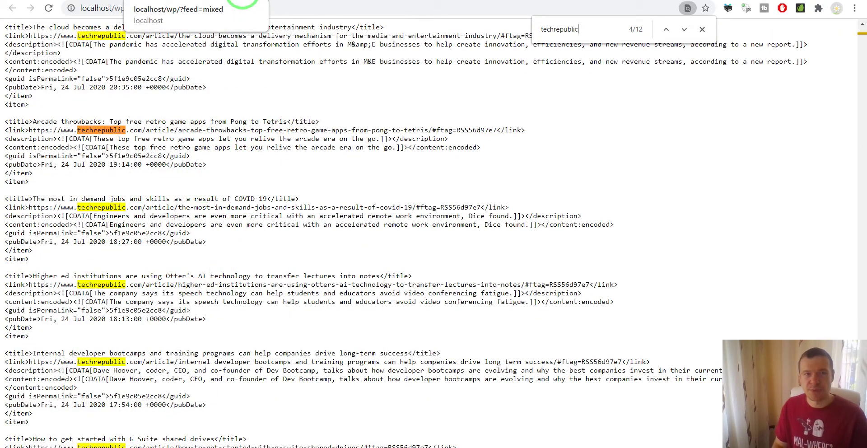
Step: Delete the TechRepublic address from the feed URL and rename the feed from mixed to tech
left_click(243, 1)
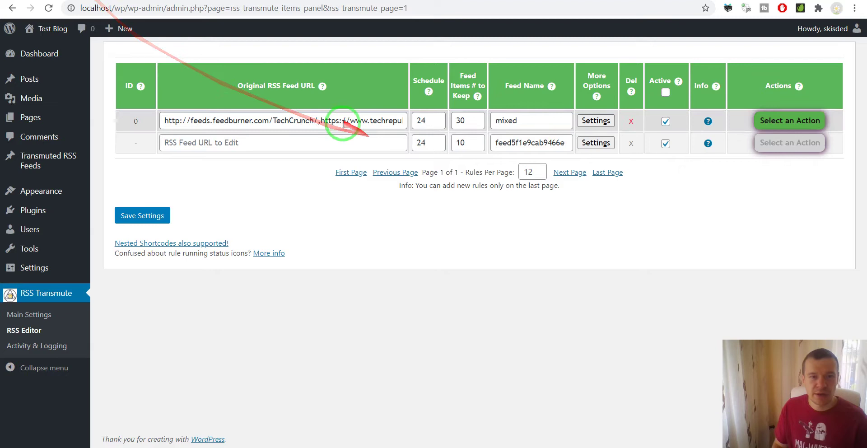
left_click_drag(320, 120, 409, 121)
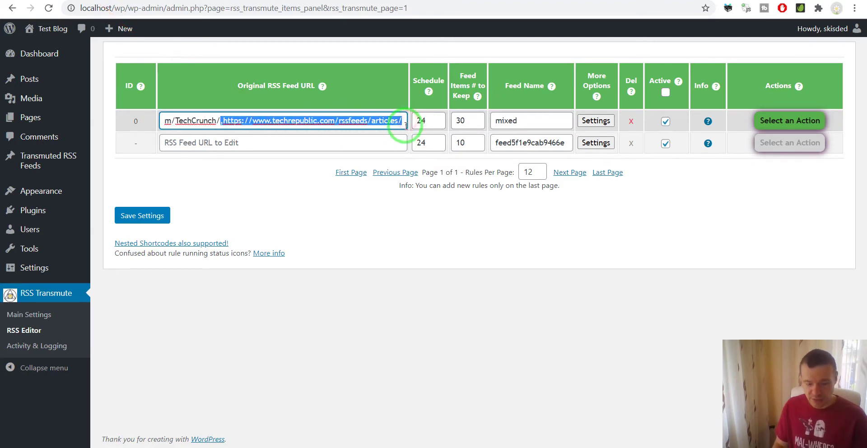
key("BackSpace")
key("BackSpace")
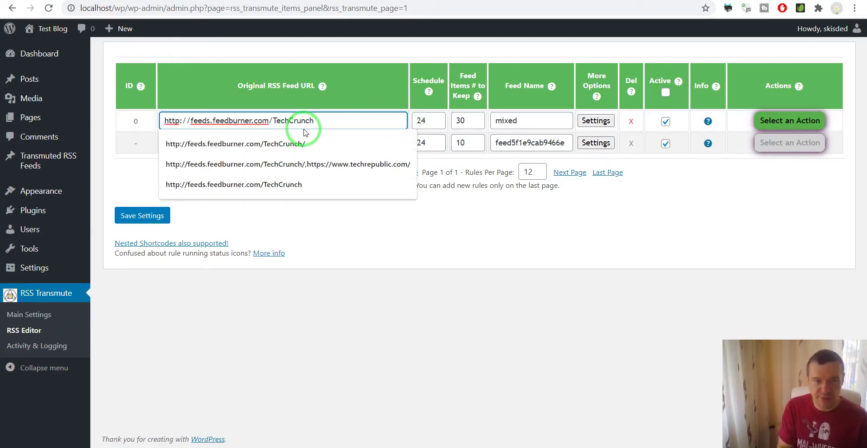
double_click(515, 118)
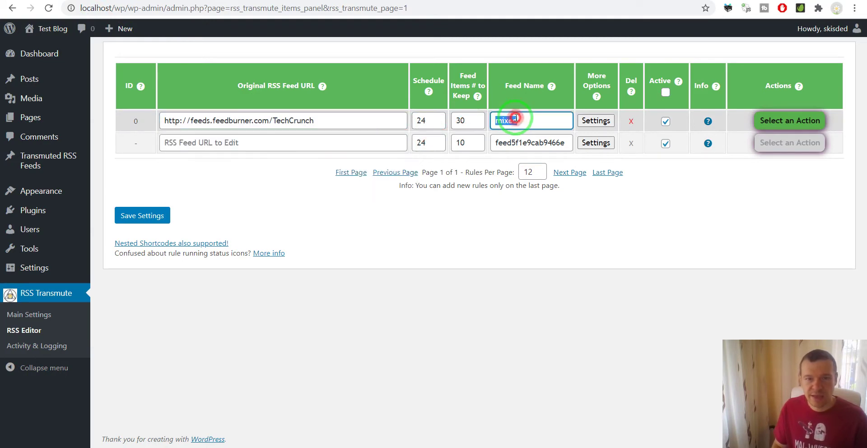
type("tech")
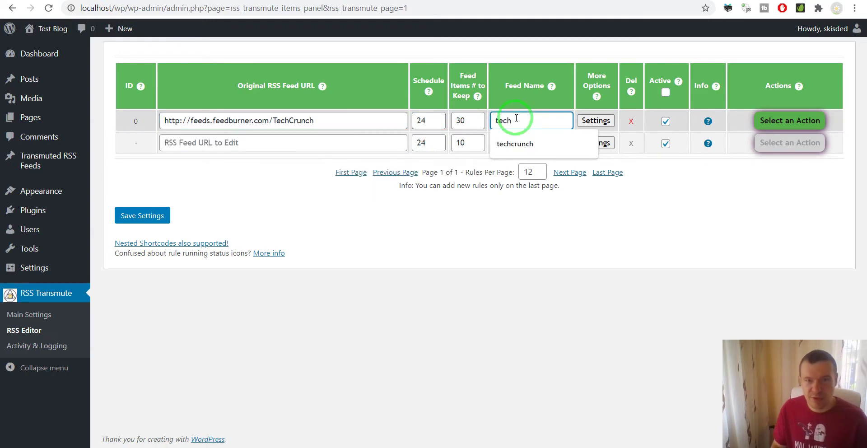
Step: In rule 0's Advanced Settings, prepend 'Check this tech article: ' to Feed Items Title
left_click(592, 120)
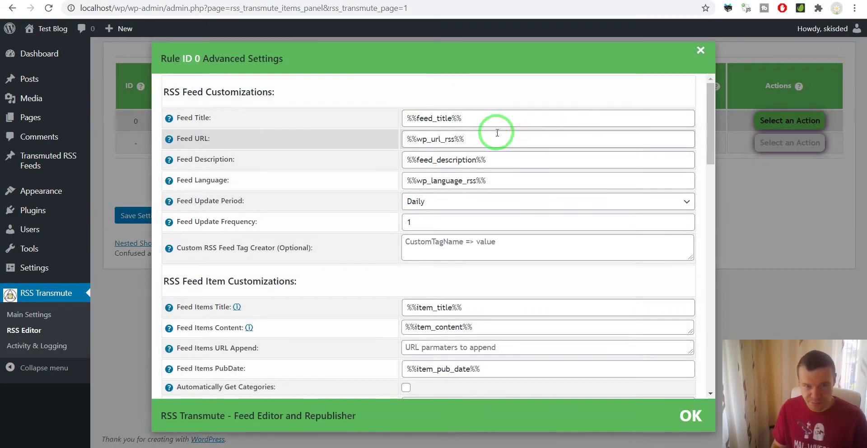
scroll(362, 148, "down", 3)
scroll(365, 145, "up", 3)
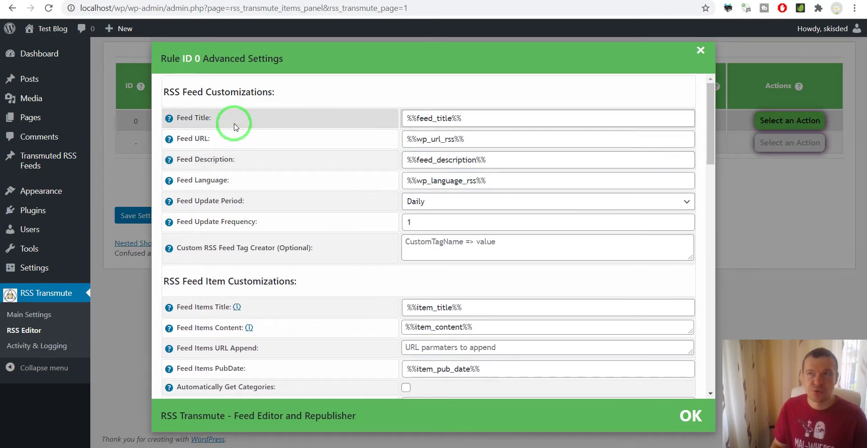
scroll(244, 159, "down", 3)
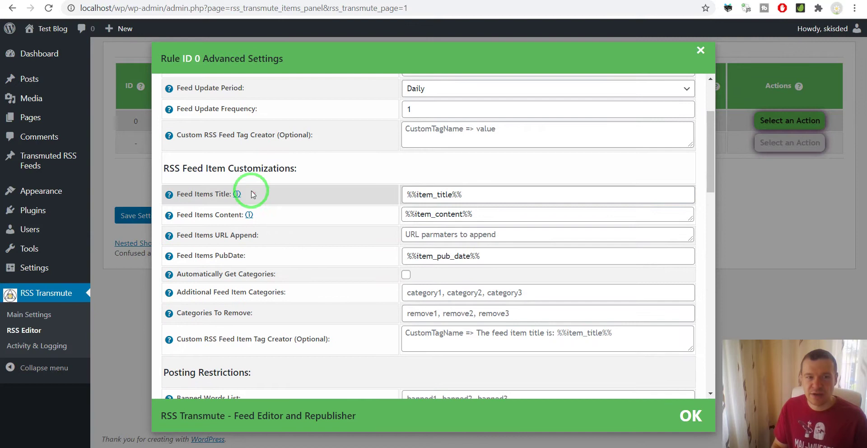
double_click(185, 194)
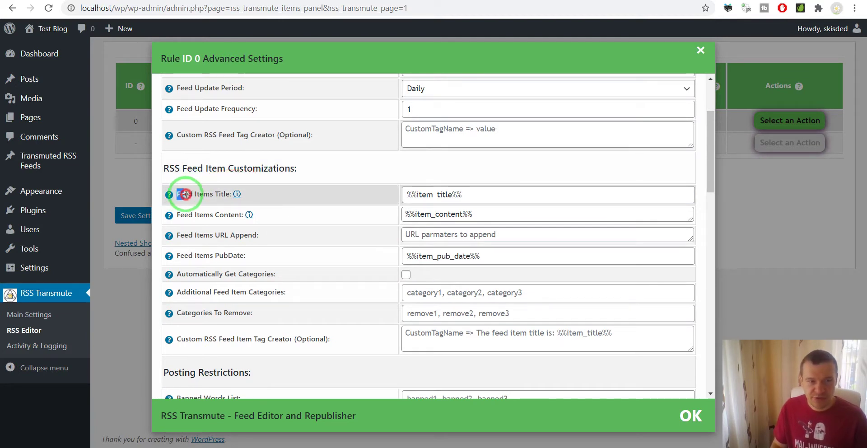
left_click_drag(185, 195, 230, 194)
left_click(408, 195)
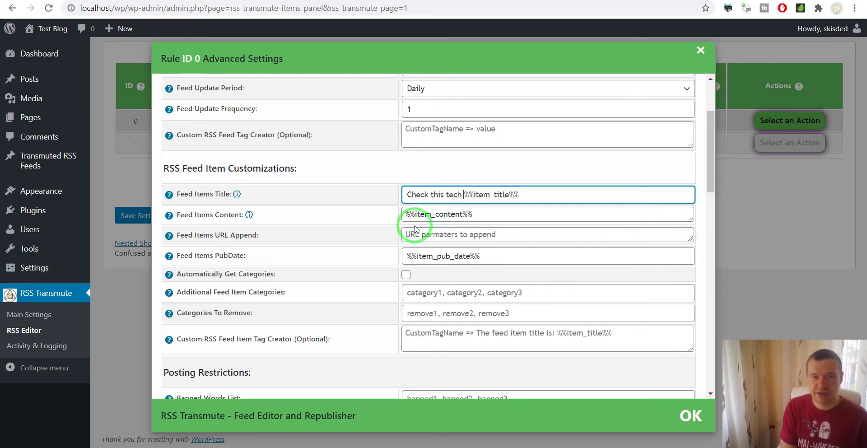
Step: Prepend 'What is new in tech: ' to Feed Items Content and review both prefixes
left_click(408, 215)
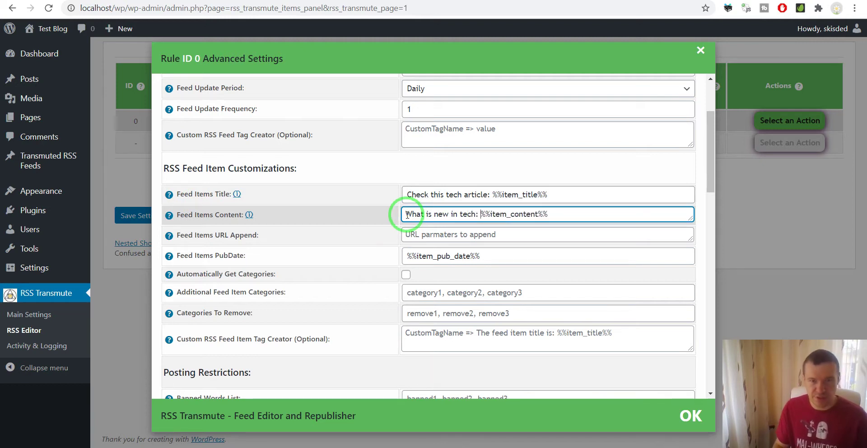
left_click(409, 194)
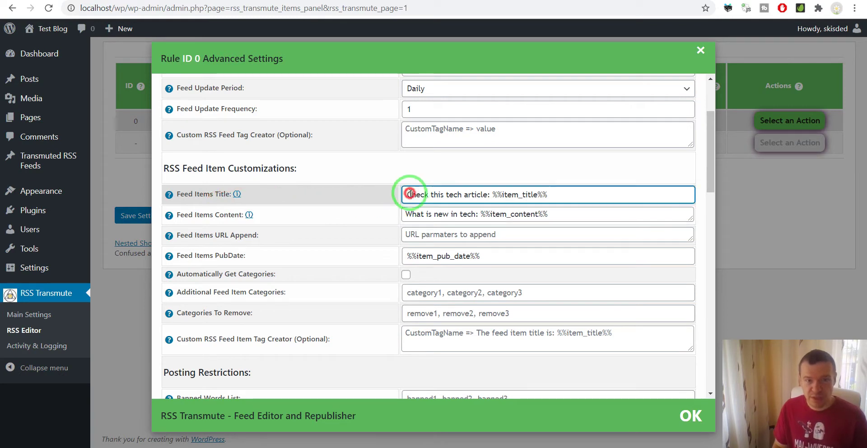
left_click_drag(410, 193, 493, 194)
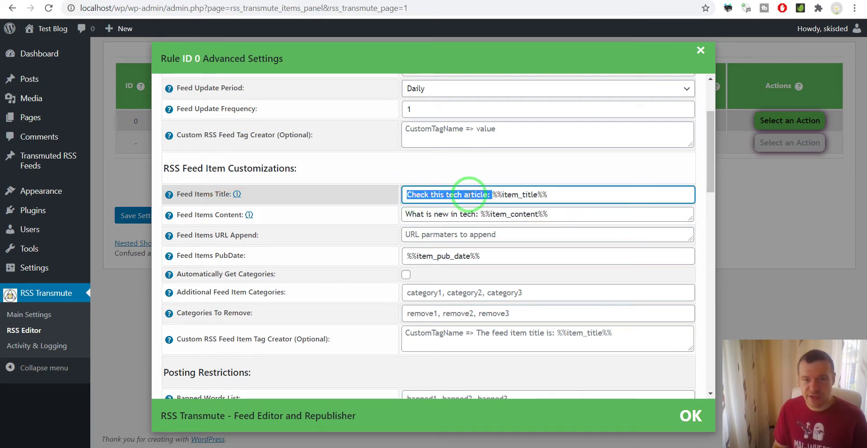
left_click(193, 216)
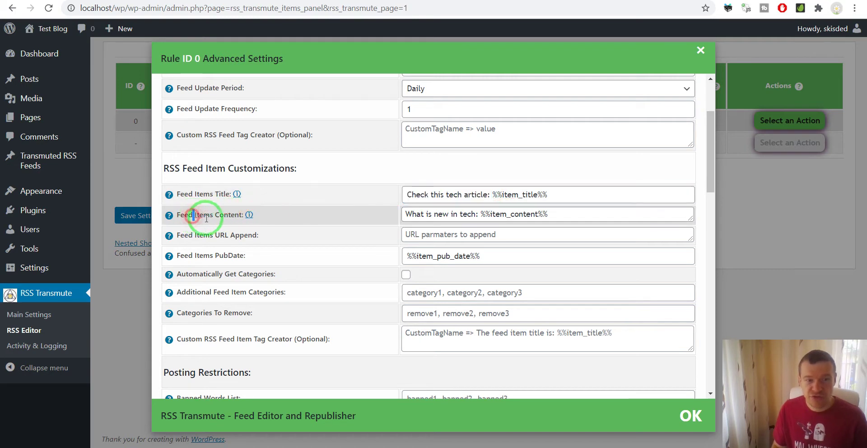
left_click_drag(207, 219, 494, 213)
double_click(496, 213)
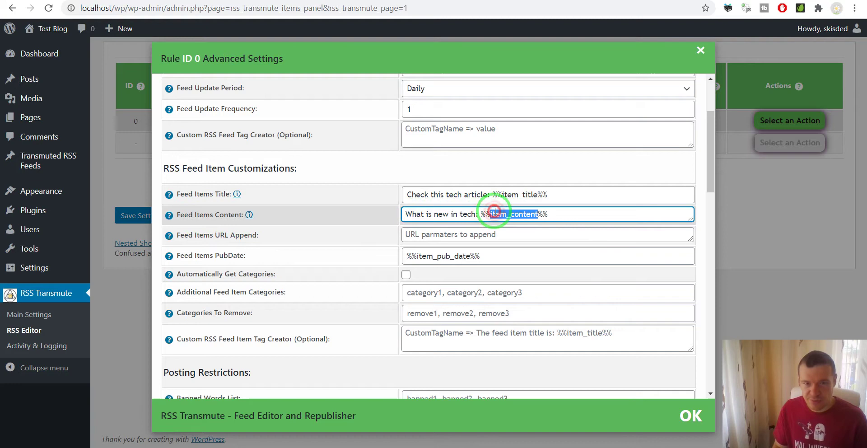
Step: Save the rule, run it now, and open its resulting feed link
left_click(131, 215)
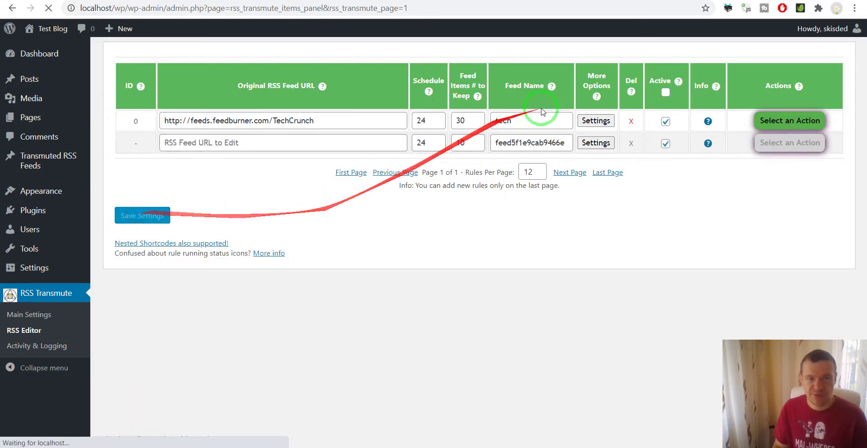
mouse_move(708, 121)
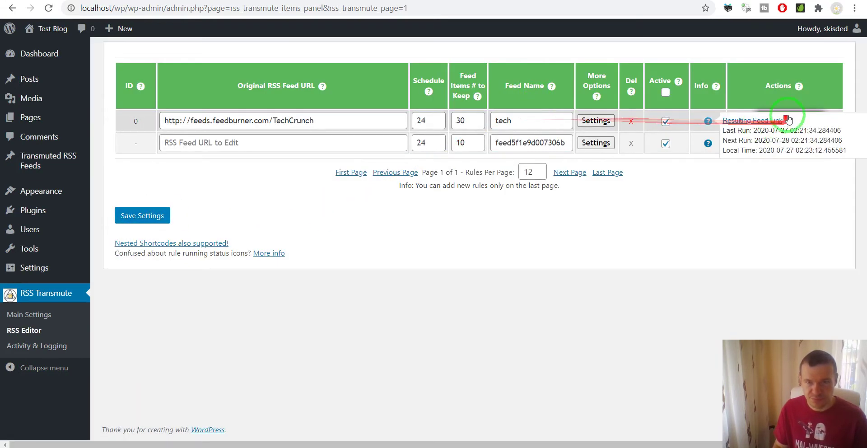
left_click(789, 120)
left_click(774, 136)
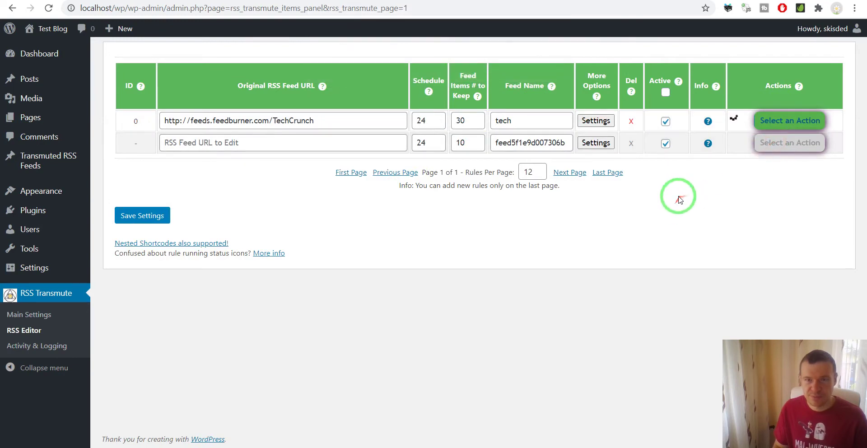
mouse_move(708, 124)
left_click(737, 121)
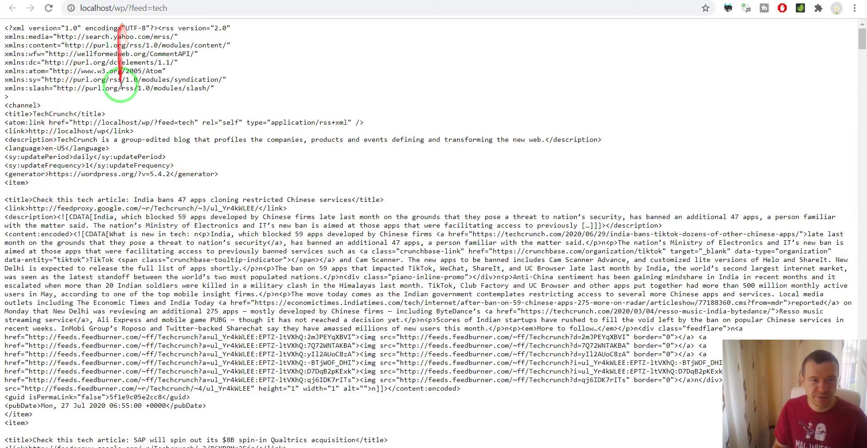
Step: Search the feed for 'Check this tech article:' and 'What is new in tech:' on items
scroll(104, 176, "down", 1)
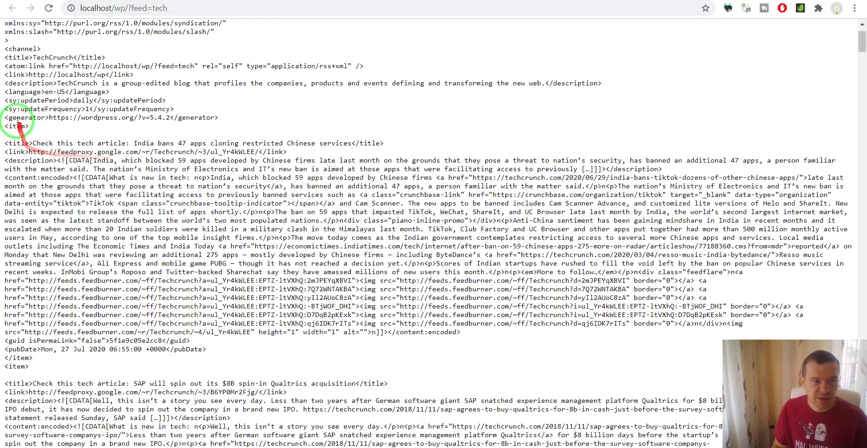
double_click(18, 144)
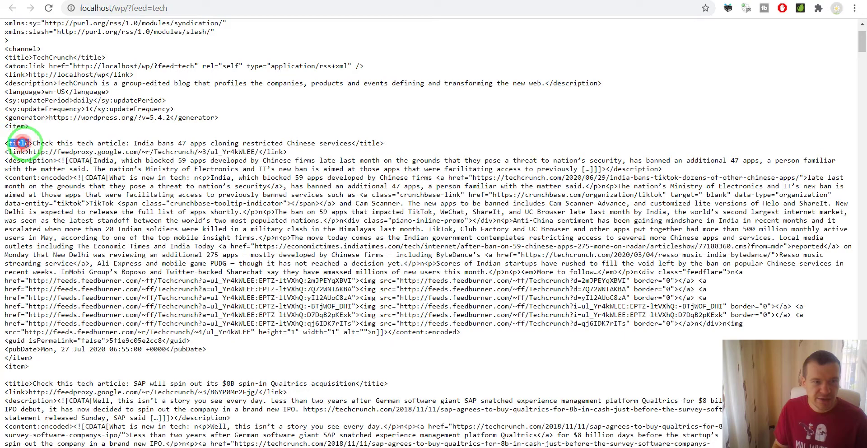
left_click_drag(34, 143, 130, 143)
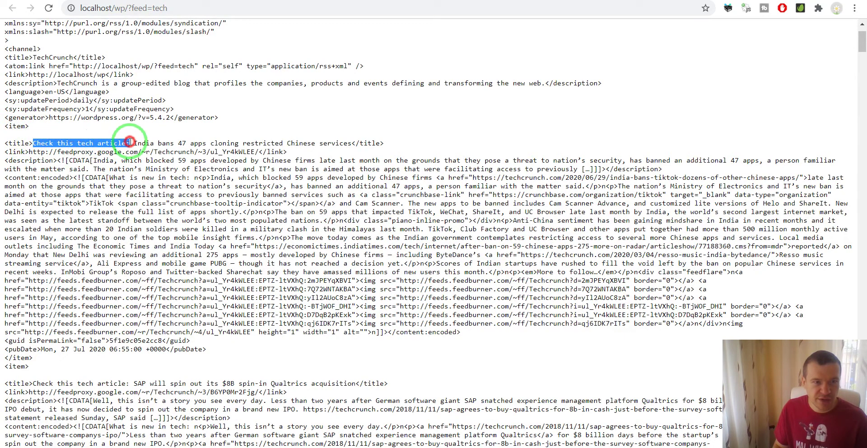
key("ctrl+f")
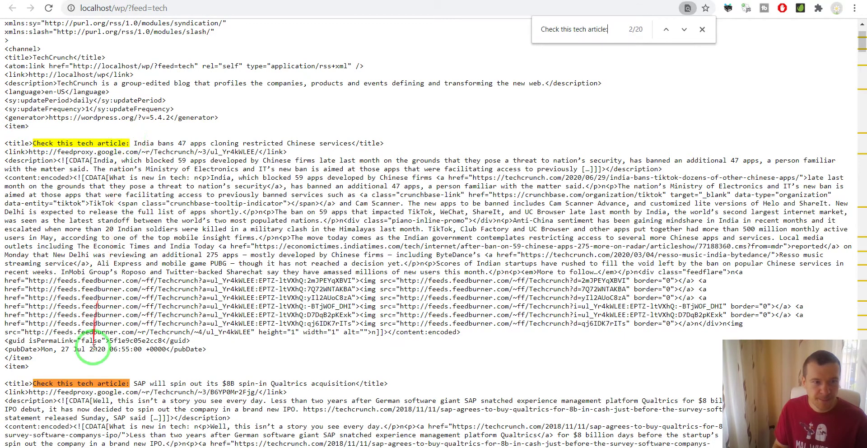
key("Return")
scroll(100, 359, "down", 20)
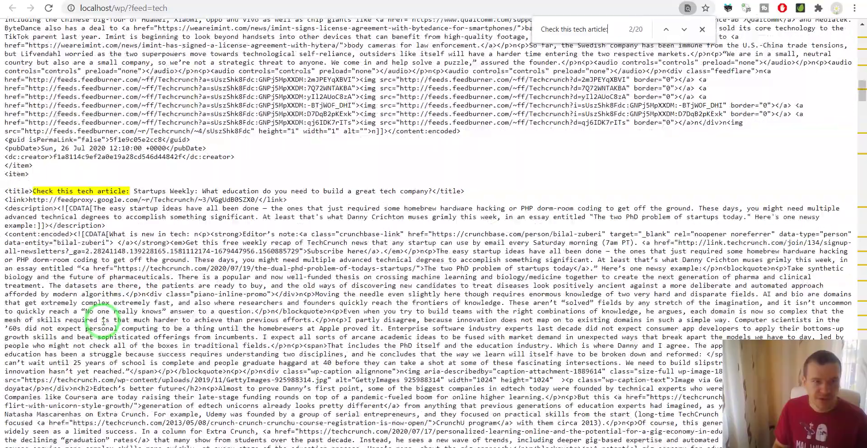
scroll(103, 322, "up", 20)
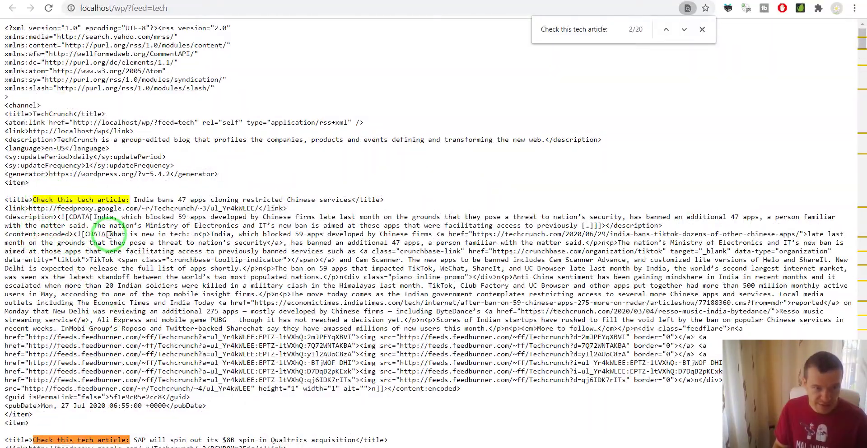
left_click_drag(109, 234, 190, 235)
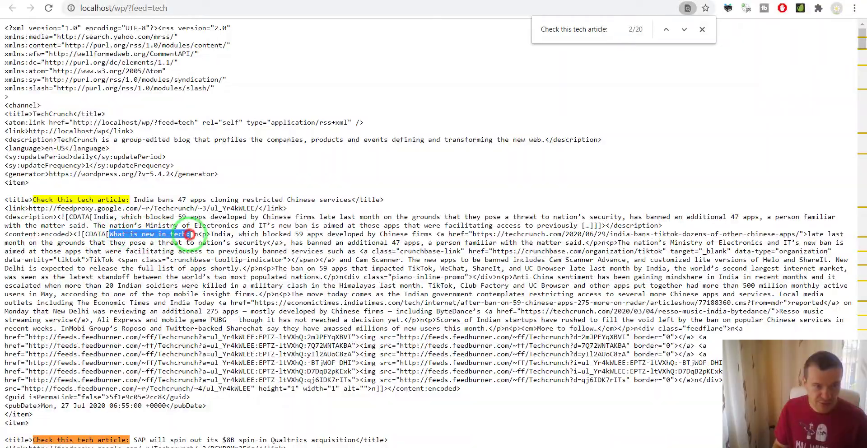
key("ctrl+f")
scroll(192, 234, "down", 15)
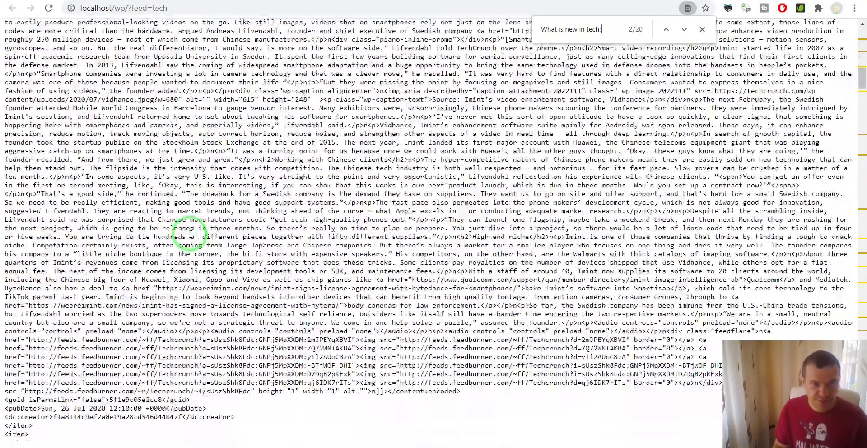
scroll(192, 234, "down", 20)
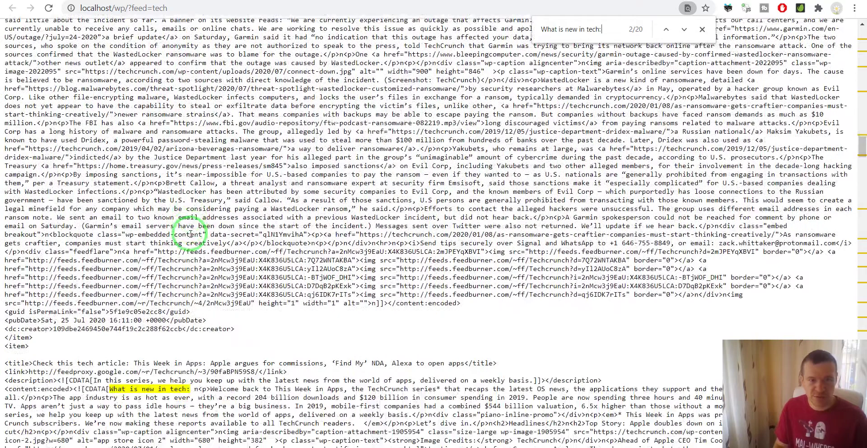
scroll(192, 234, "down", 3)
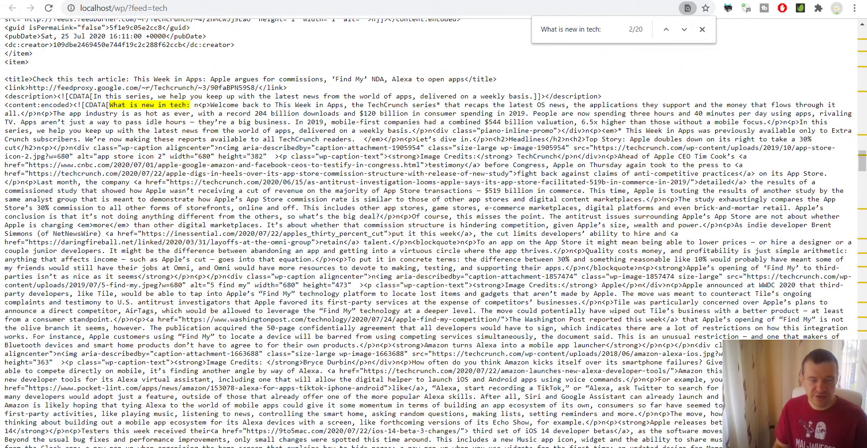
Step: Reopen rule 0's Advanced Settings and select the title and content prefix values
left_click(81, 2)
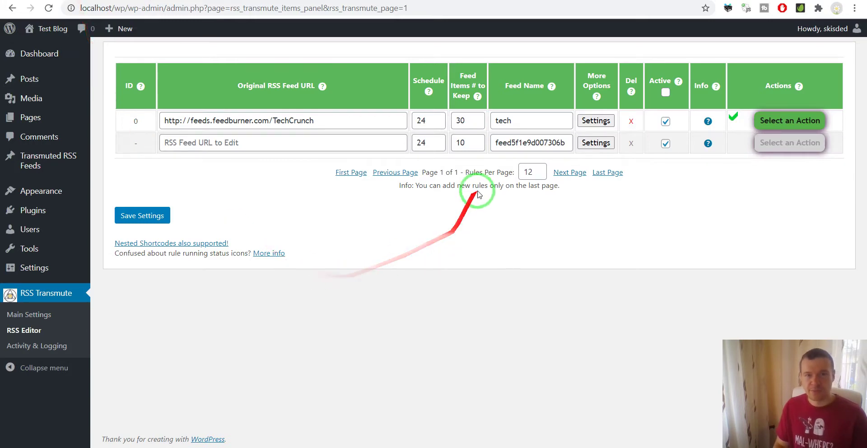
left_click(588, 122)
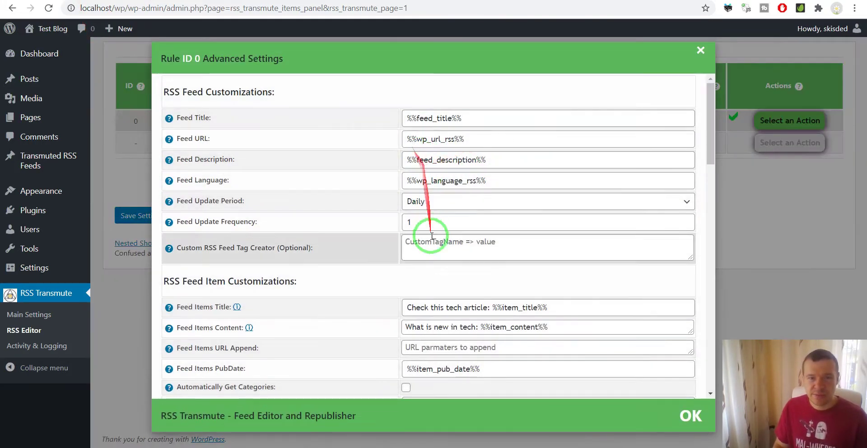
scroll(429, 230, "down", 6)
scroll(425, 231, "up", 5)
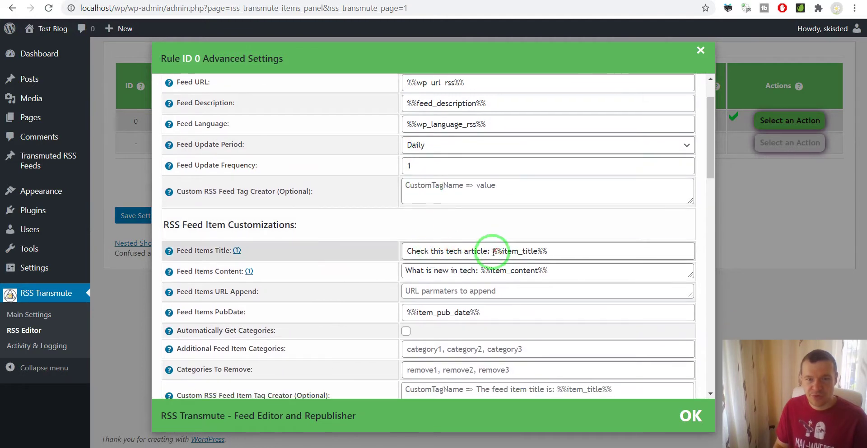
left_click_drag(493, 252, 373, 254)
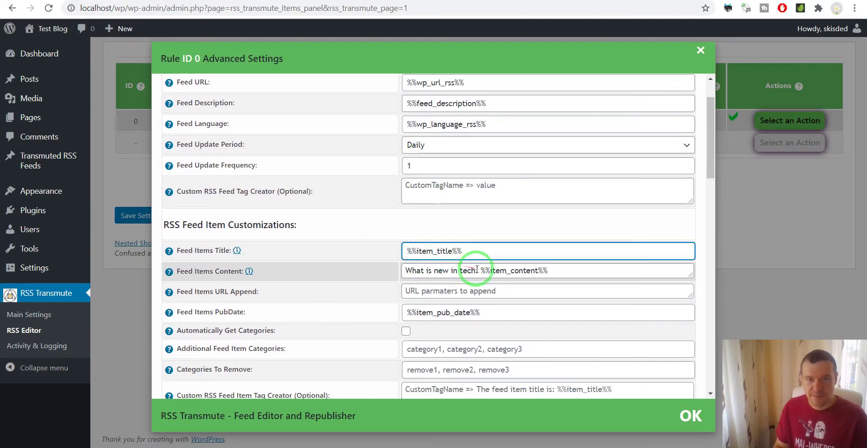
left_click_drag(480, 271, 466, 272)
left_click_drag(400, 276, 380, 287)
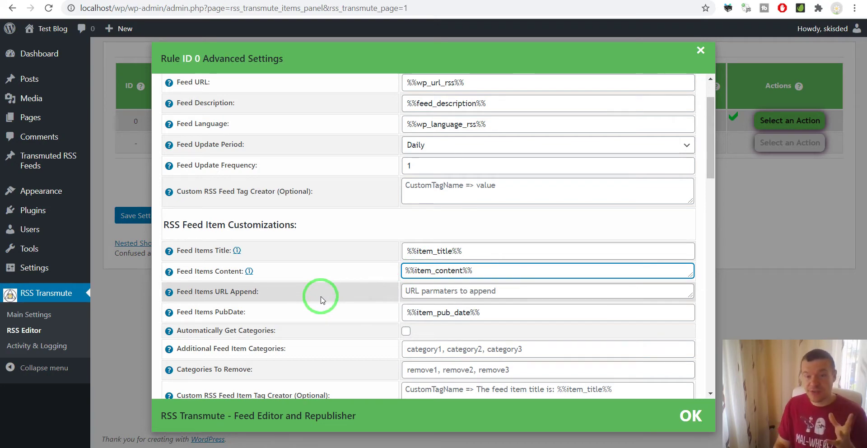
scroll(321, 300, "down", 15)
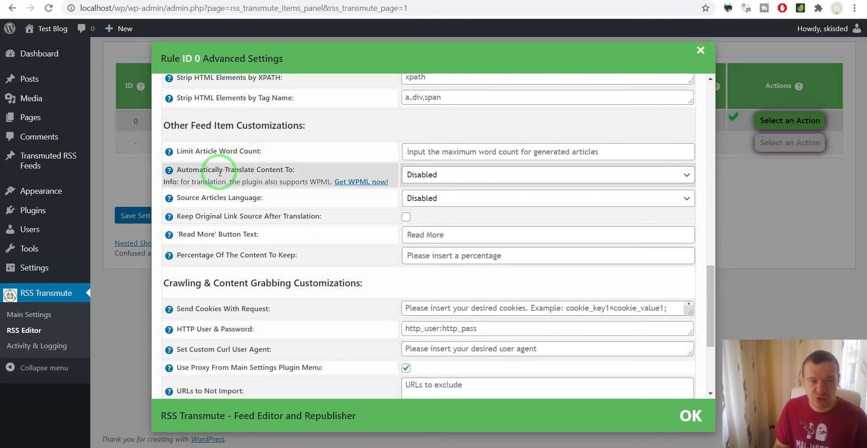
Step: Set Automatically Translate Content To German and Source Articles Language to English
mouse_move(172, 173)
left_click_drag(175, 170, 293, 170)
left_click(414, 175)
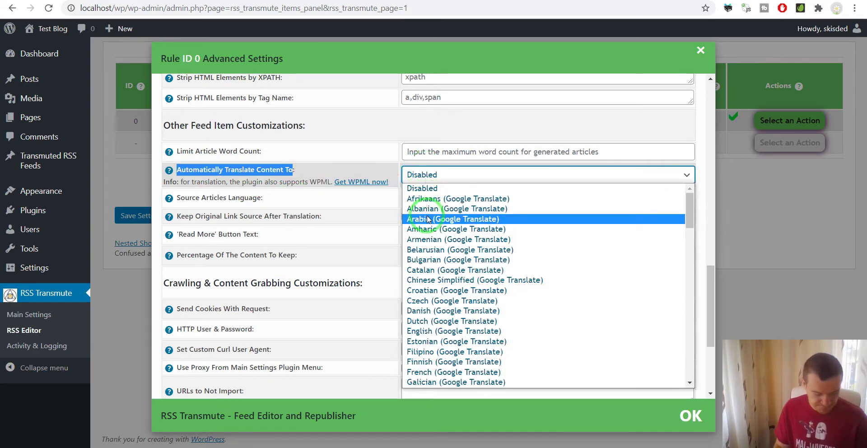
key("g")
key("Down")
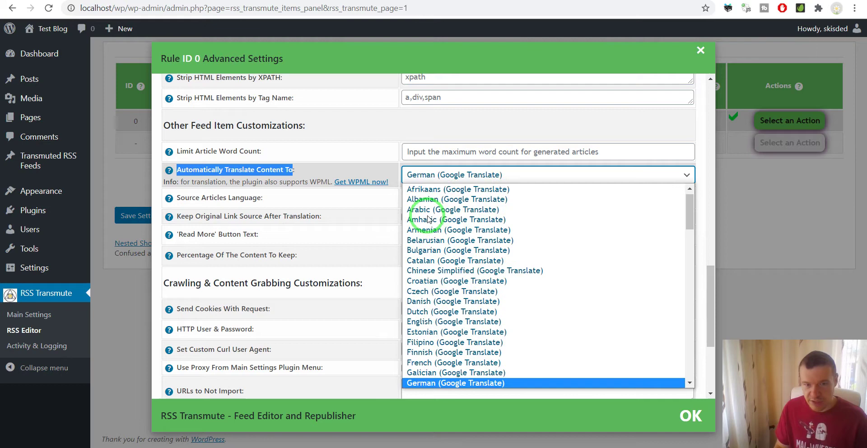
key("Return")
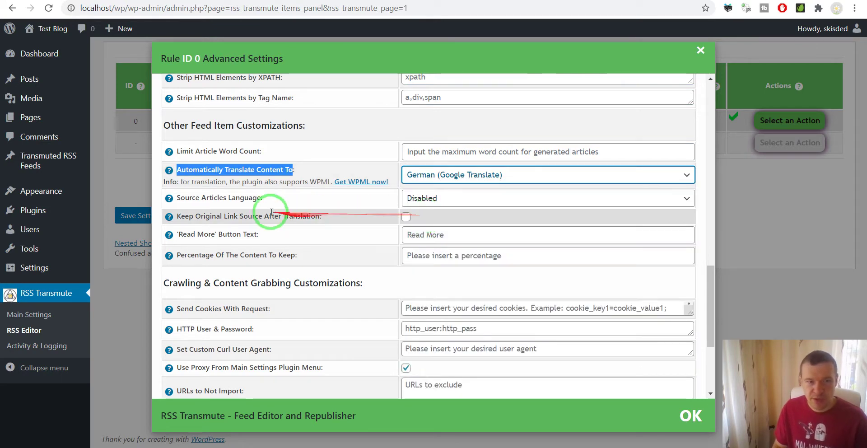
left_click(430, 197)
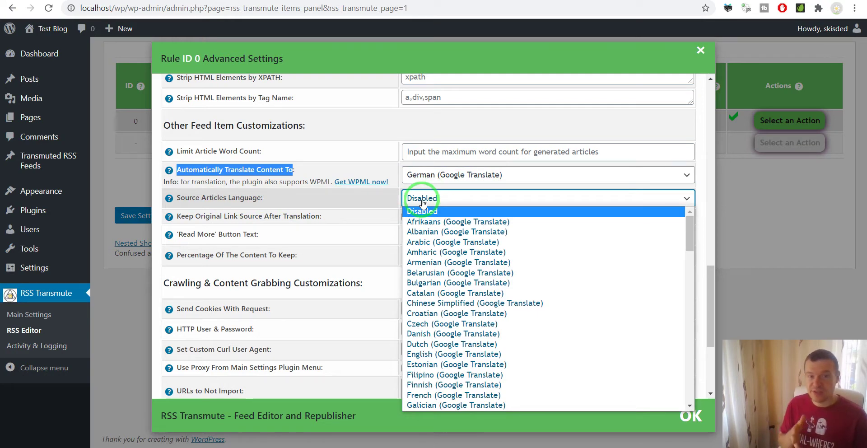
key("e")
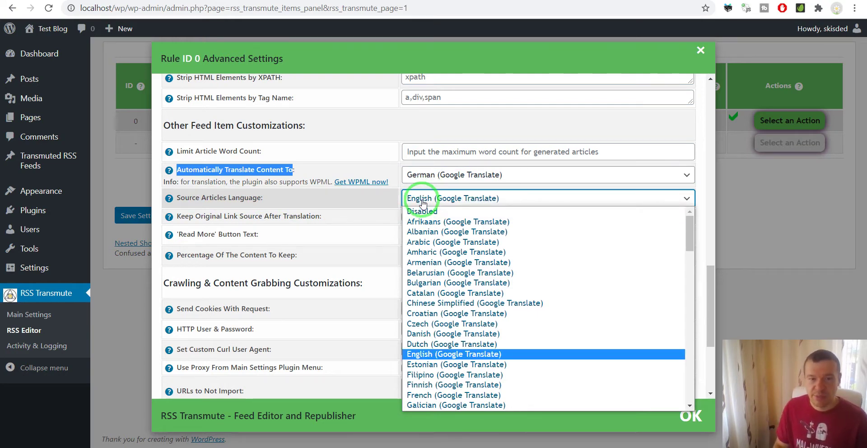
left_click(407, 354)
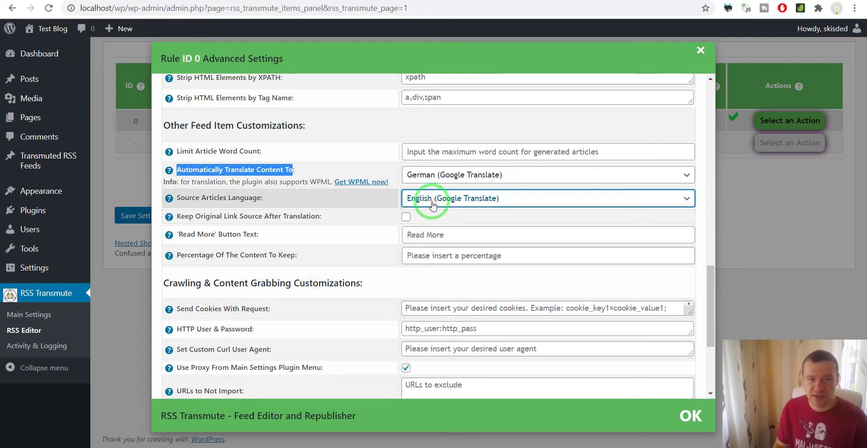
Step: Save the translation settings, then rename rule 0's feed to 'german' and save again
left_click(140, 217)
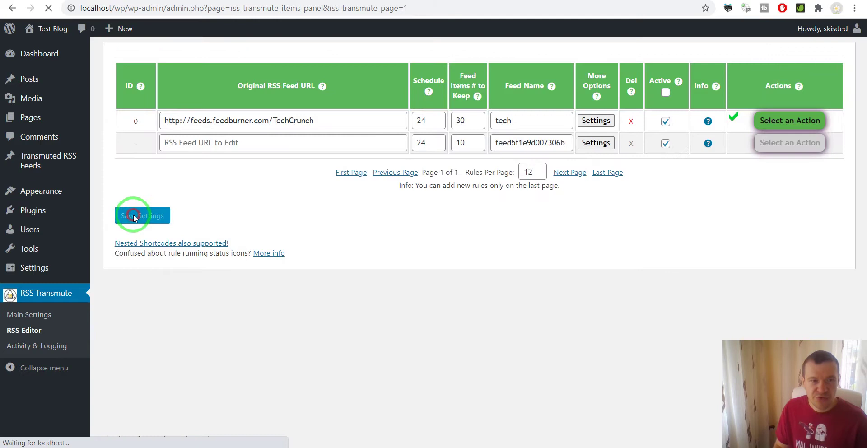
left_click(520, 123)
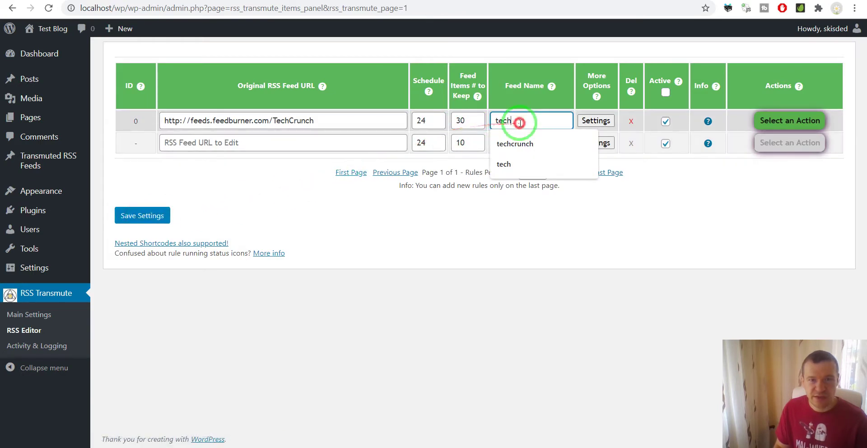
type("german")
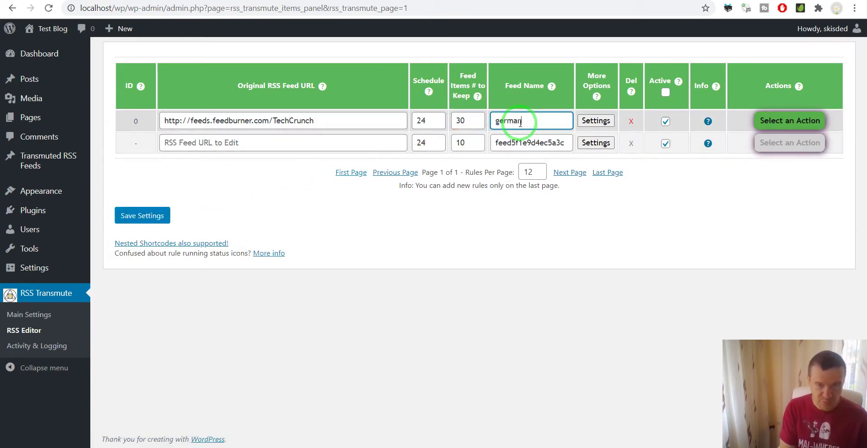
left_click(135, 214)
Step: Run rule 0 now, confirm it, and reload the rules page after it finishes
left_click(768, 120)
left_click(775, 140)
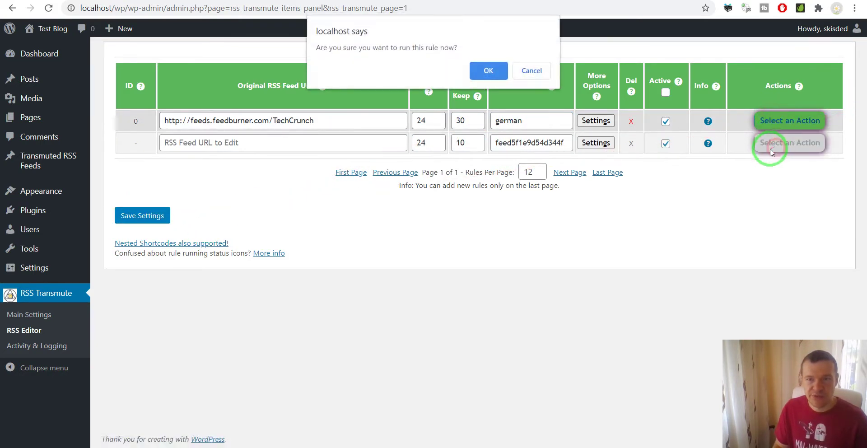
key("Return")
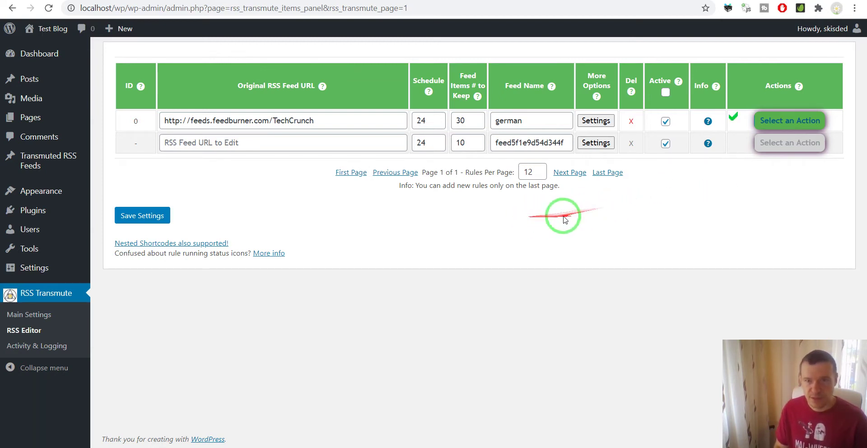
left_click(50, 8)
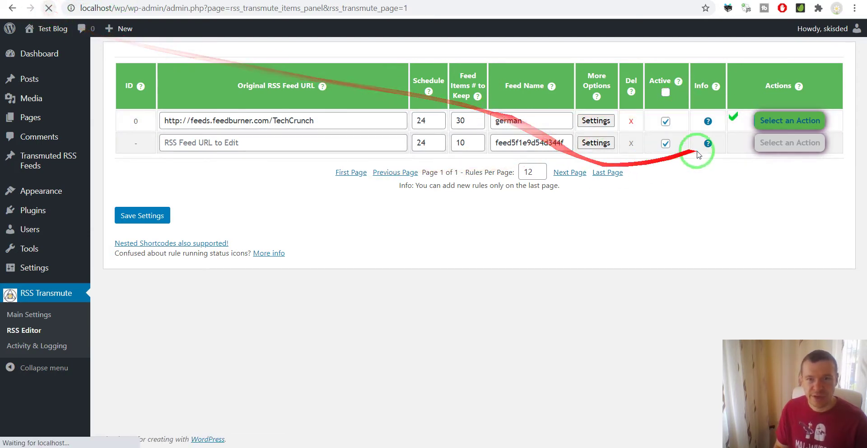
Step: Open the german feed output and inspect its German-translated article text
left_click(736, 120)
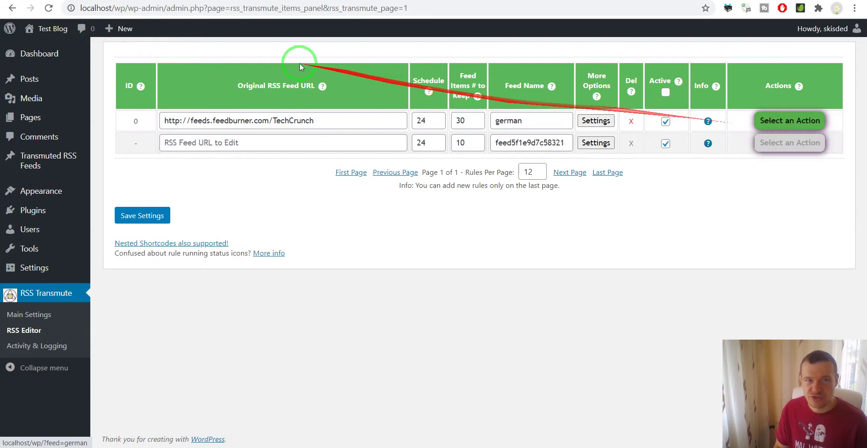
scroll(217, 149, "down", 5)
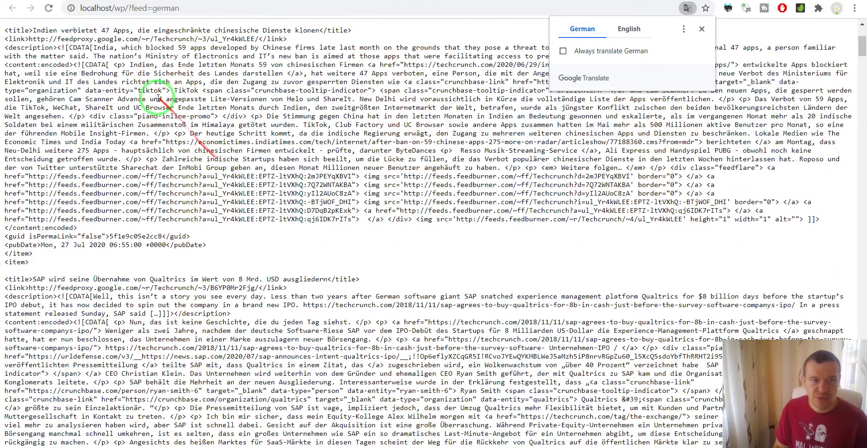
scroll(176, 91, "up", 3)
left_click_drag(131, 120, 430, 222)
scroll(425, 220, "down", 4)
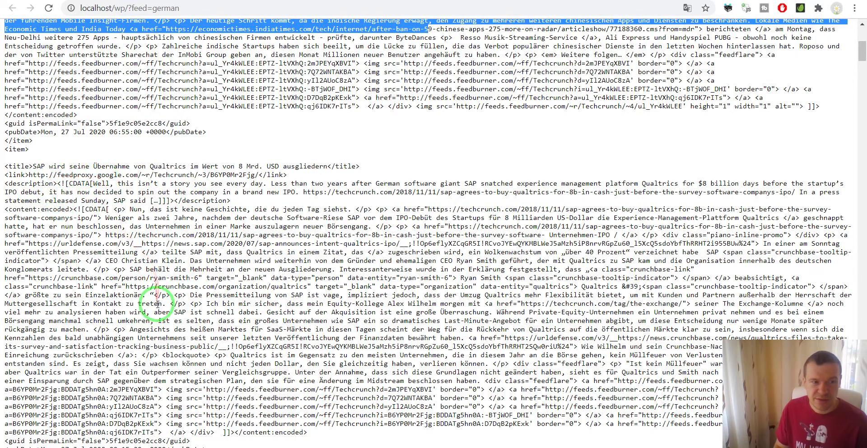
Step: Search the feed for '<title' to check the German-translated item titles
key("ctrl+f")
type("<title")
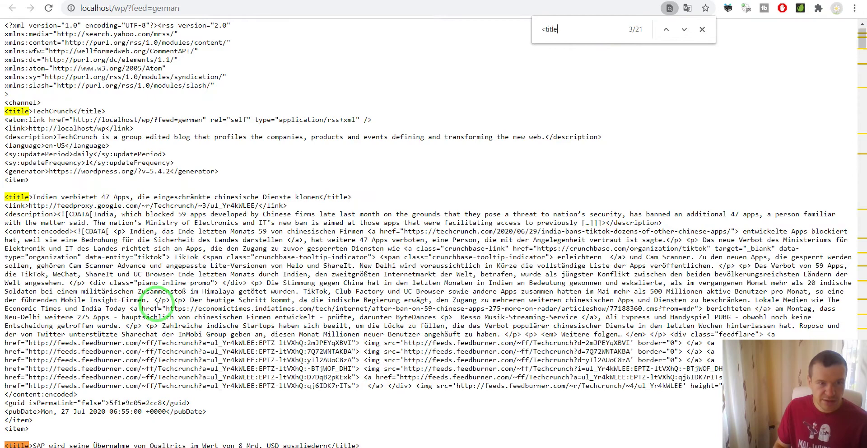
left_click_drag(36, 197, 206, 197)
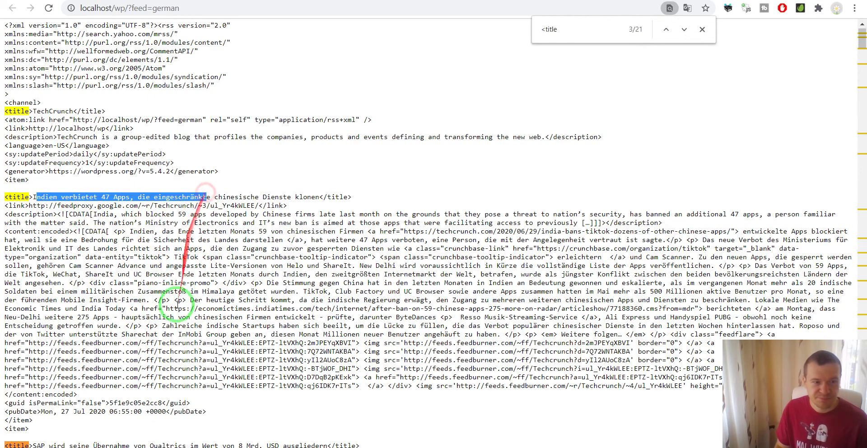
scroll(177, 305, "down", 3)
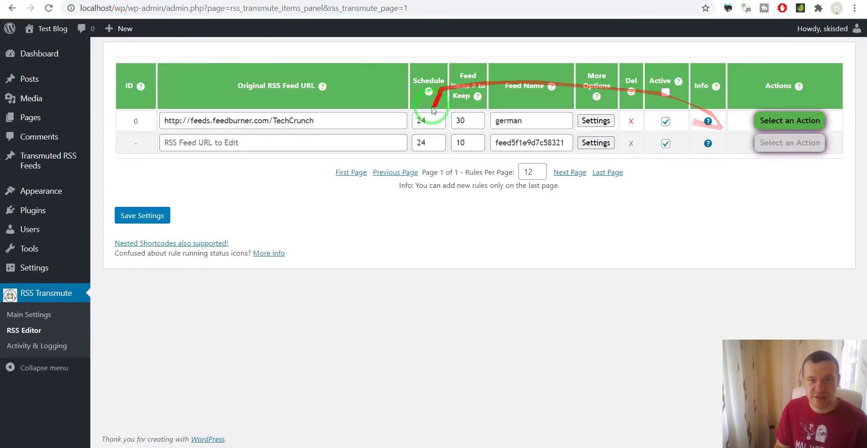
Step: In rule 0's advanced settings, set Automatically Translate Content To Disabled
left_click(590, 120)
scroll(372, 220, "down", 3)
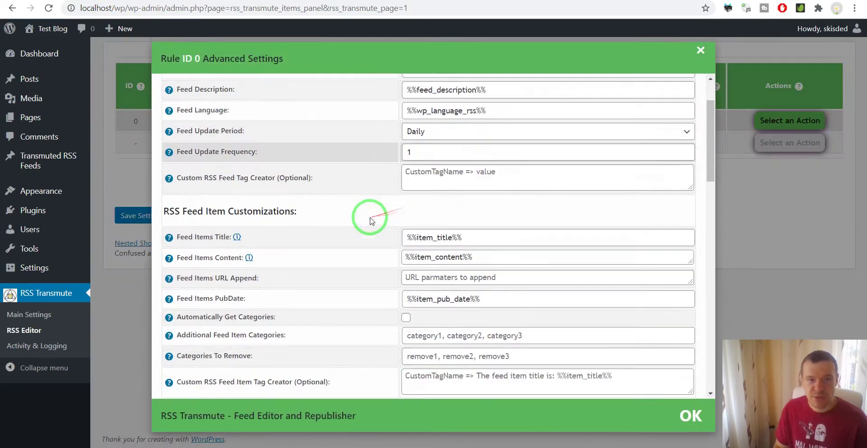
scroll(371, 220, "down", 5)
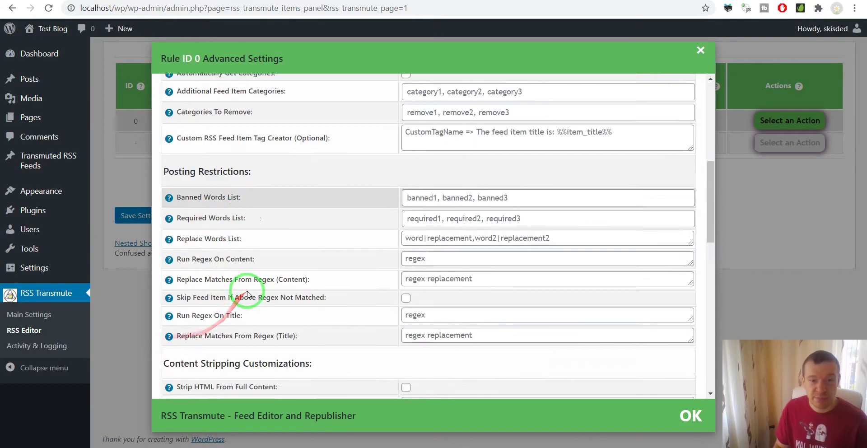
scroll(247, 294, "down", 10)
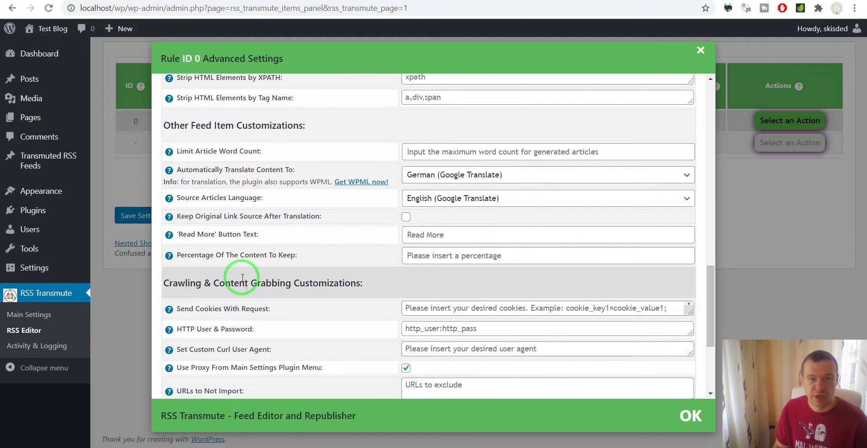
left_click(420, 175)
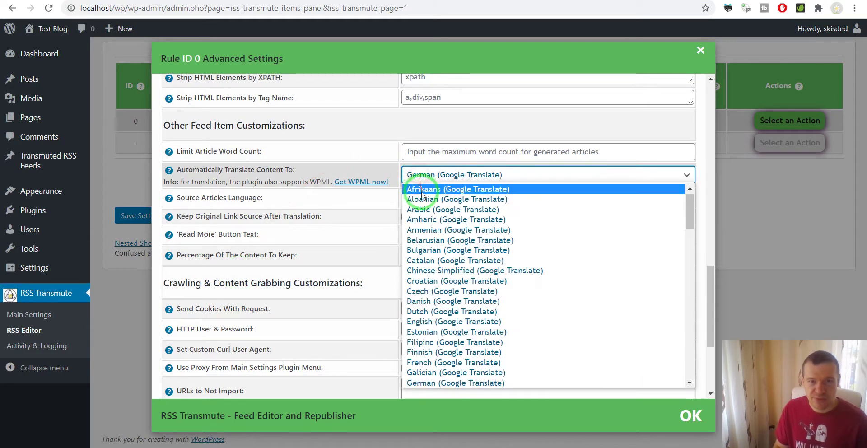
scroll(421, 192, "up", 1)
left_click(420, 189)
Step: Set Source Articles Language to Disabled and close the advanced settings
left_click(422, 198)
left_click(423, 206)
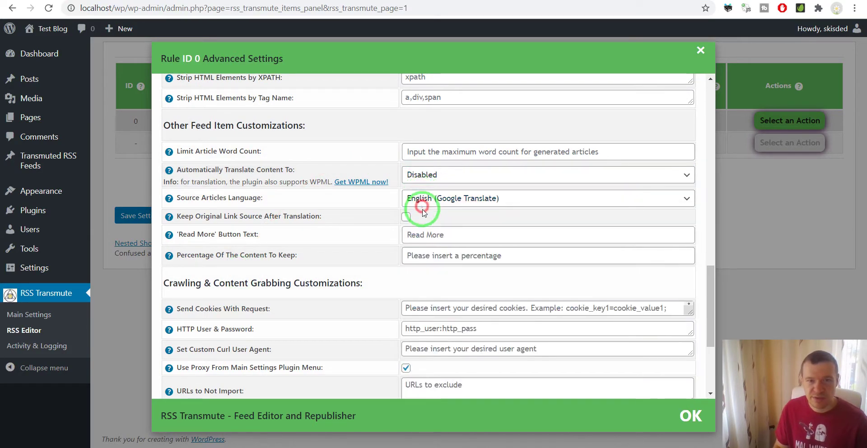
left_click(422, 210)
scroll(422, 217, "up", 3)
left_click(420, 211)
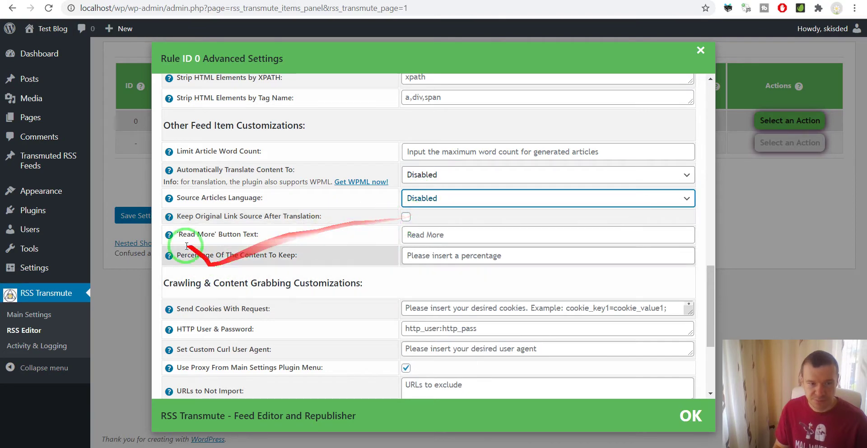
left_click(129, 215)
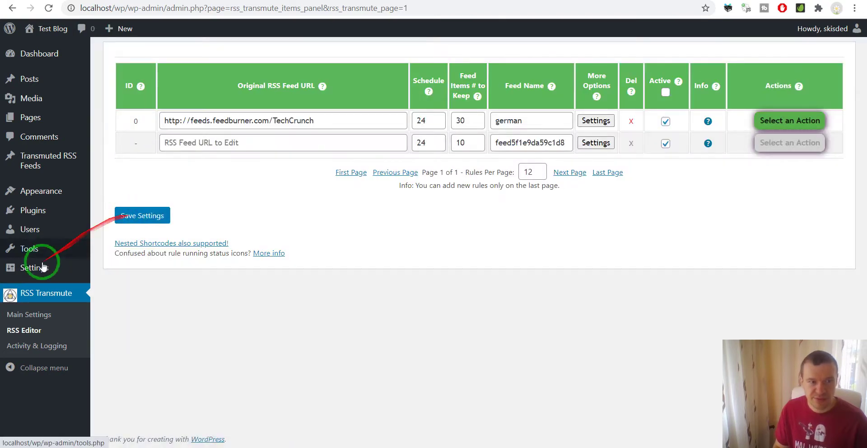
Step: Set Main Settings' Spin Text Using Word Synonyms to Built-in - Medium Quality - Free and save
left_click(52, 319)
key("ctrl+f")
type("spin")
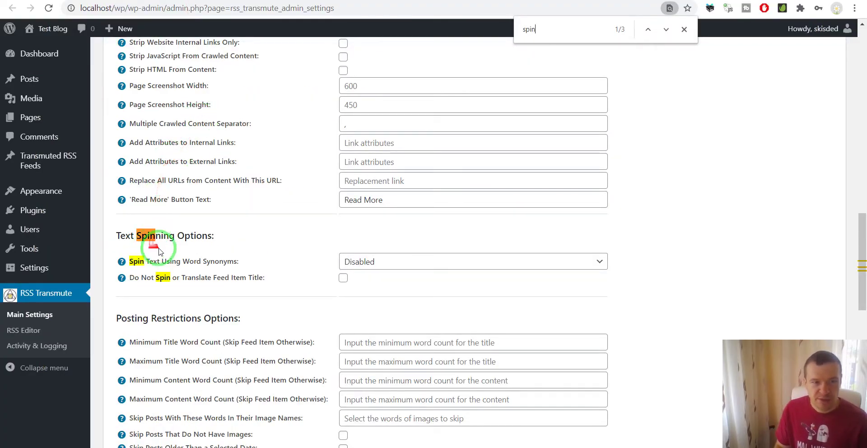
left_click(345, 262)
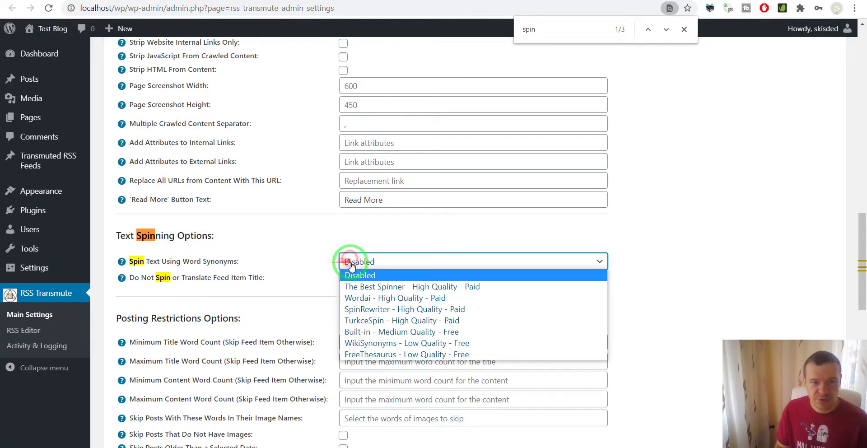
left_click(383, 333)
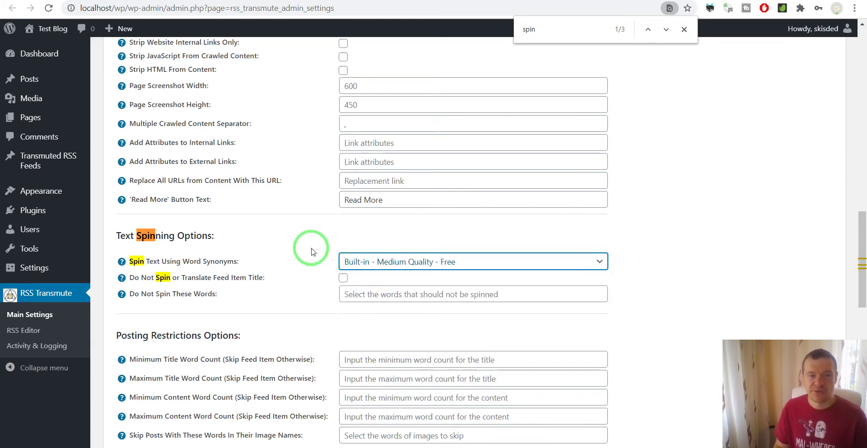
scroll(264, 332, "down", 20)
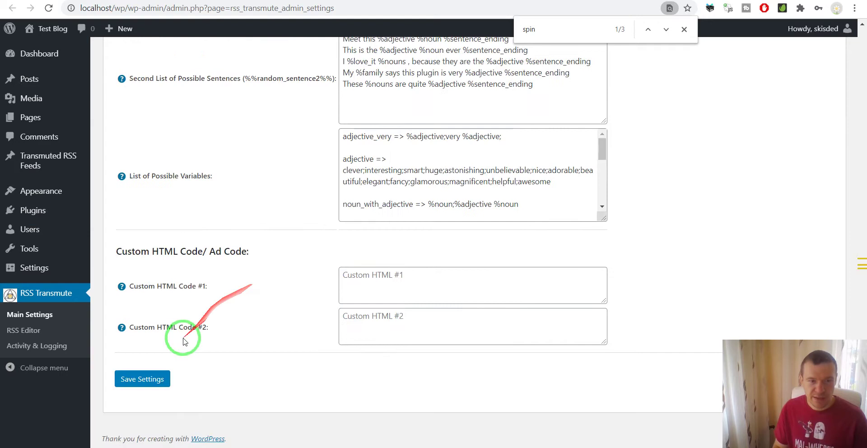
left_click(137, 380)
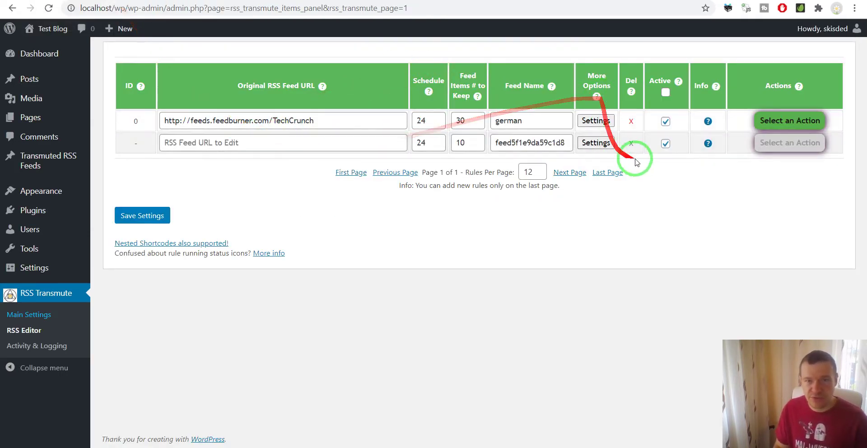
Step: Replace rule 0's feed name 'german' with 'spin' and save the rules
double_click(539, 119)
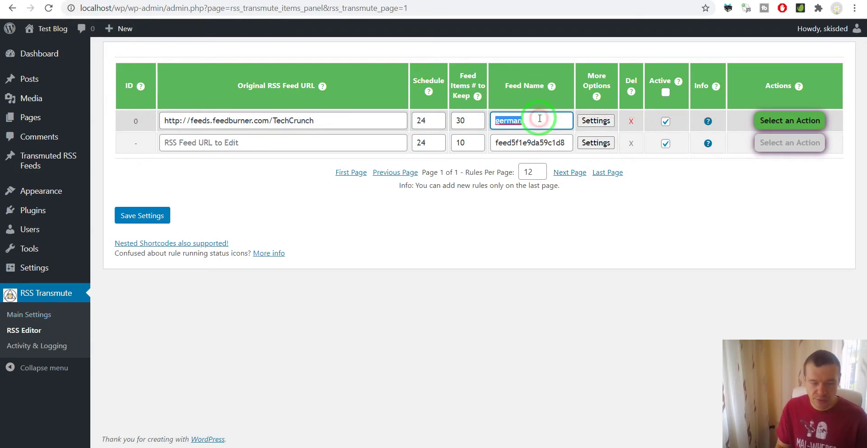
type("spin")
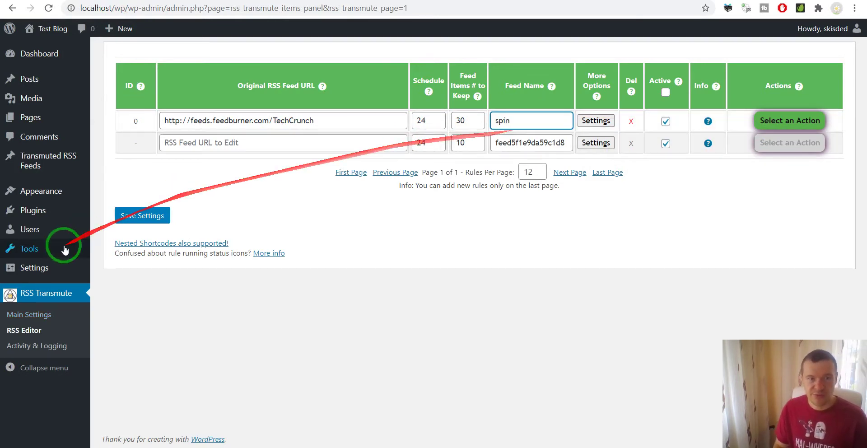
left_click(138, 212)
Step: Run rule 0 now, then view its advanced settings and close them unchanged
left_click(790, 120)
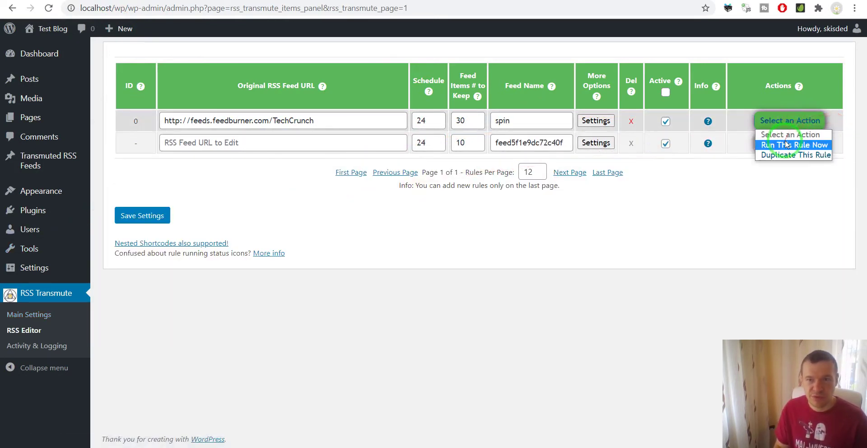
left_click(786, 142)
key("Return")
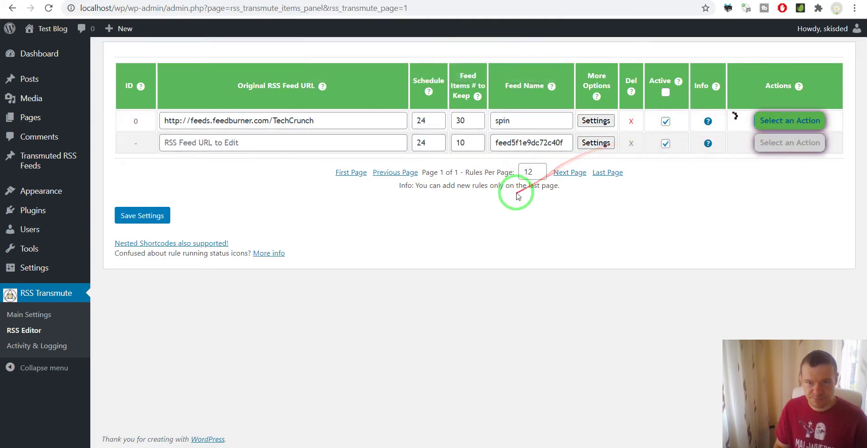
left_click(582, 232)
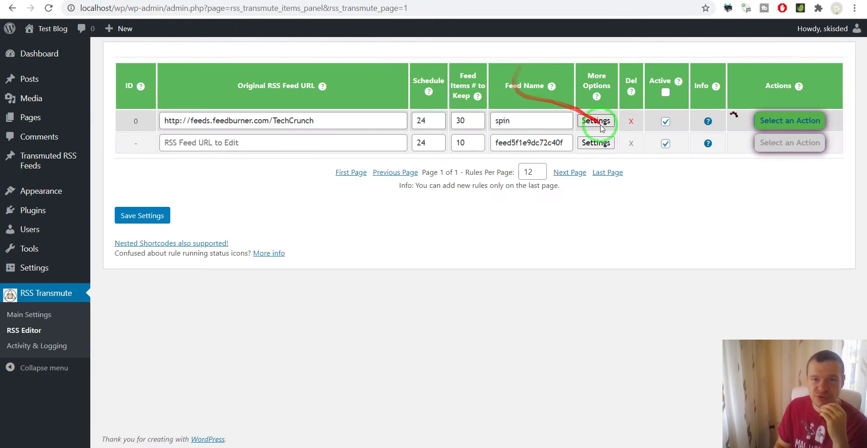
left_click(597, 120)
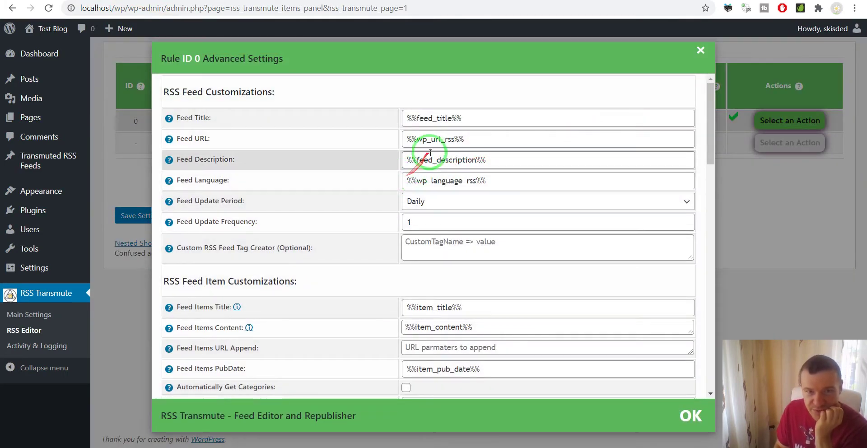
left_click(744, 191)
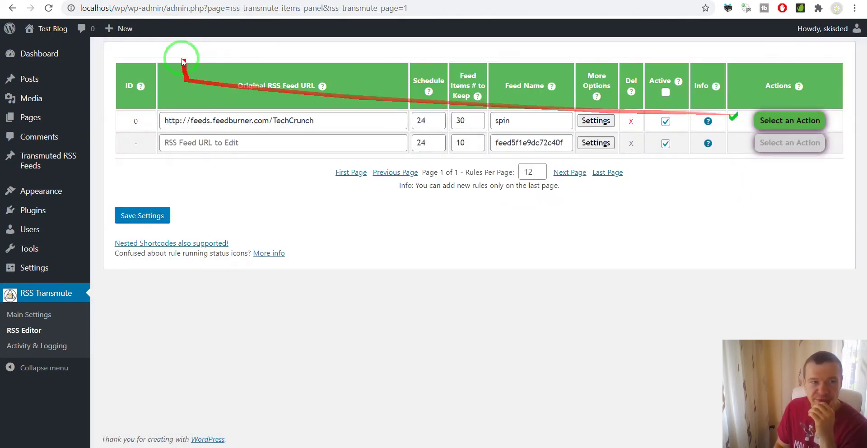
left_click(50, 8)
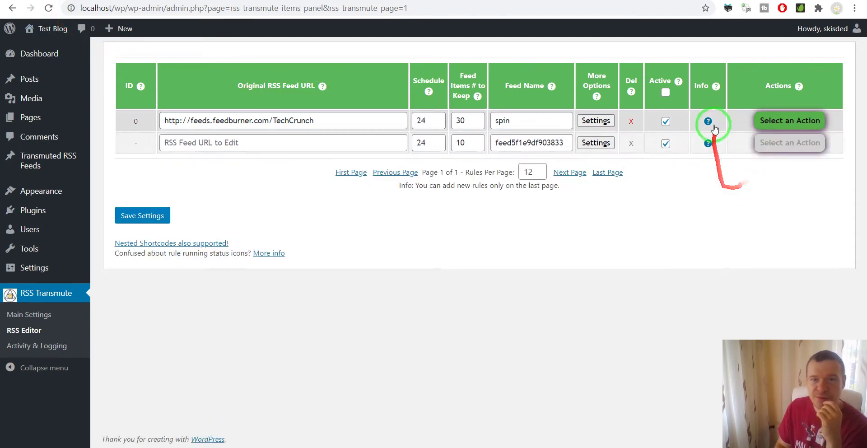
mouse_move(708, 121)
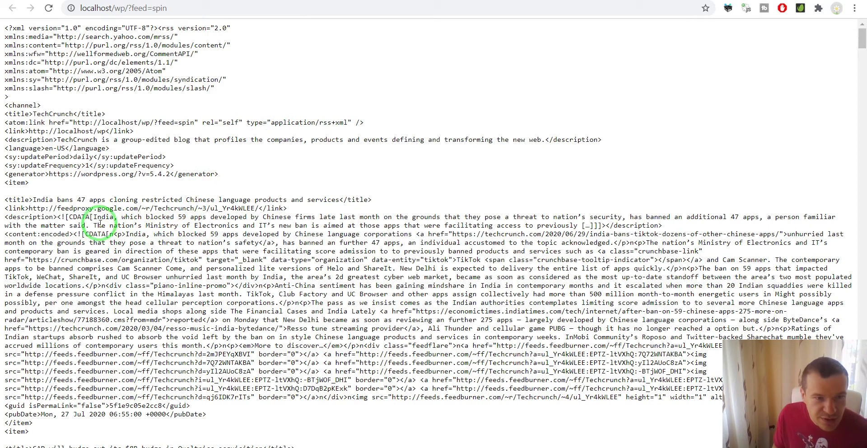
left_click_drag(71, 235, 114, 234)
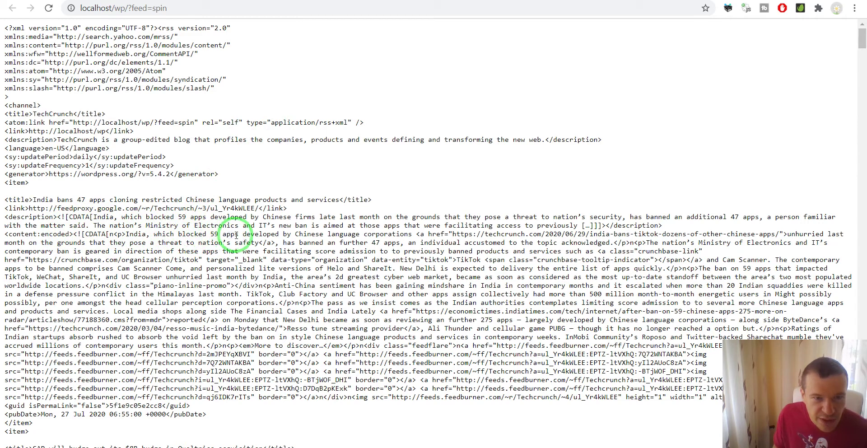
left_click_drag(364, 234, 379, 233)
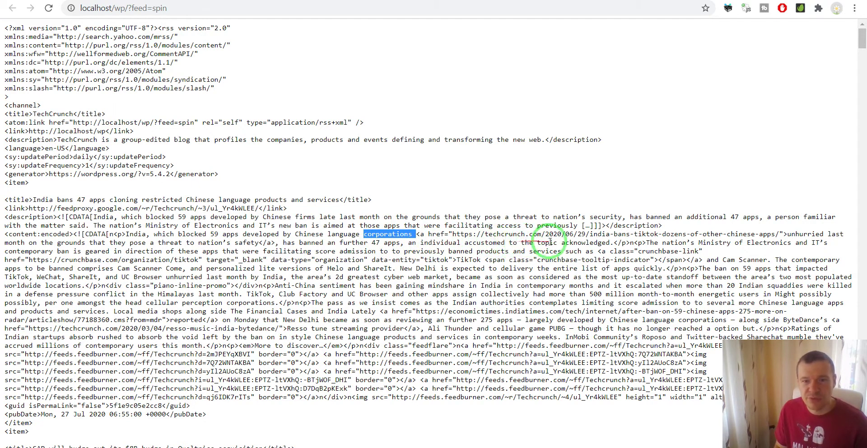
double_click(576, 250)
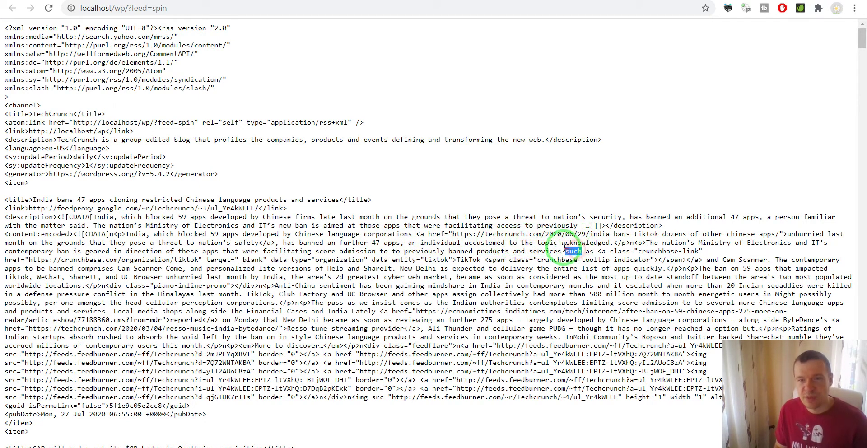
left_click(12, 9)
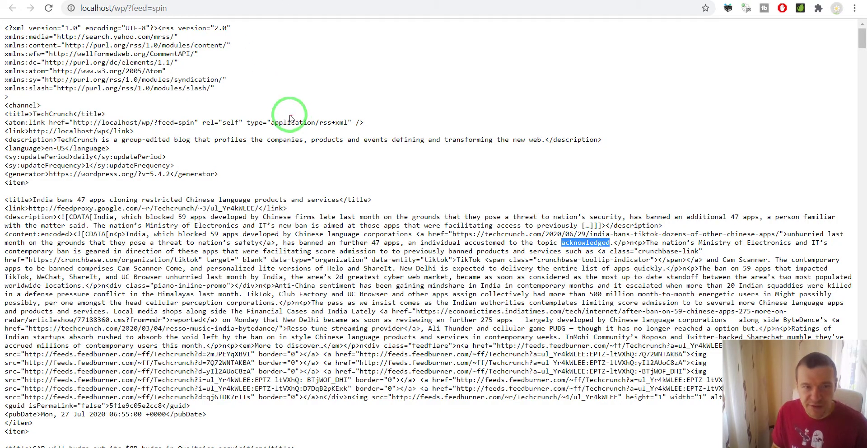
left_click(110, 5)
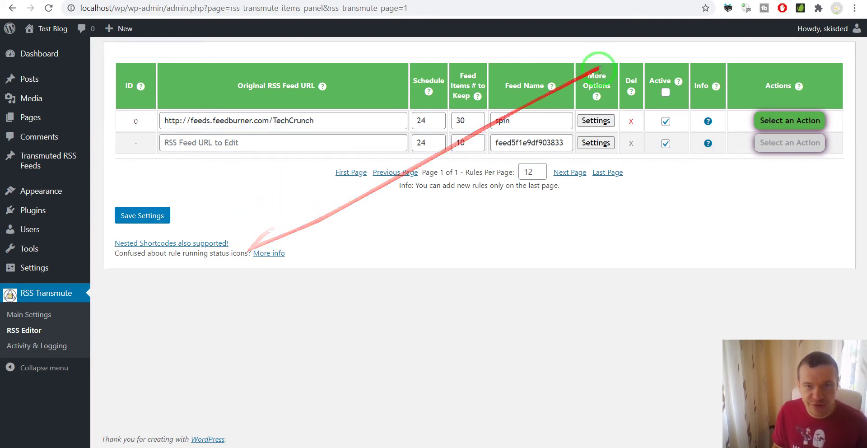
Step: Review rule 0's advanced settings, close them, and switch to the TechRepublic RSS feed tab
left_click(595, 120)
scroll(288, 186, "down", 15)
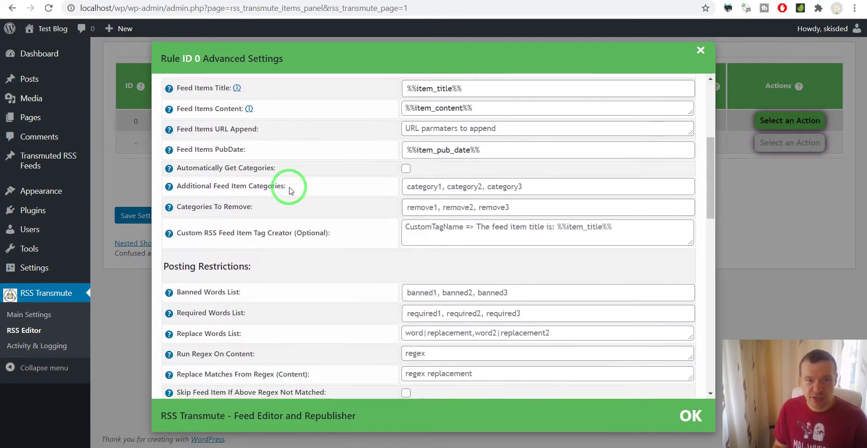
scroll(289, 190, "down", 4)
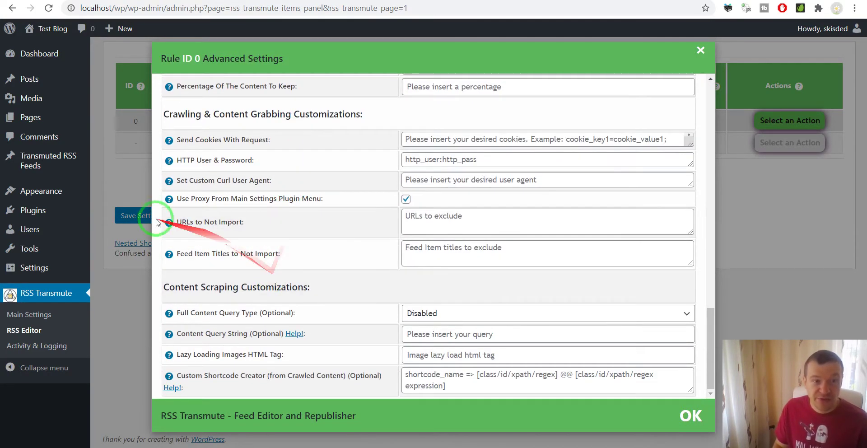
left_click(127, 181)
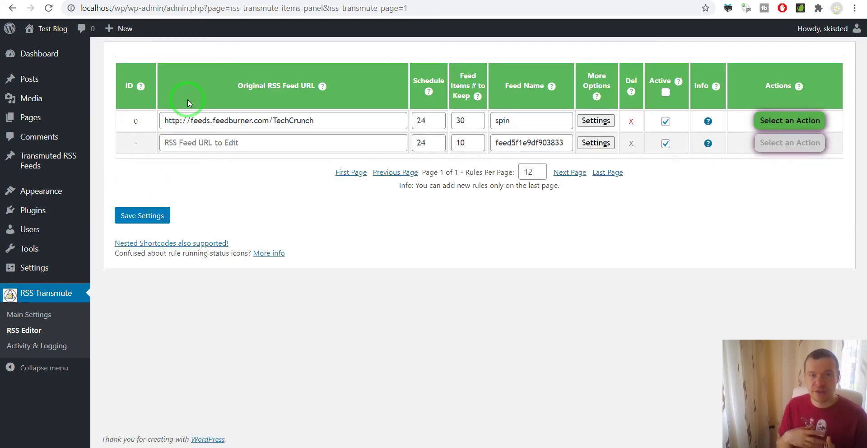
key("ctrl+Tab")
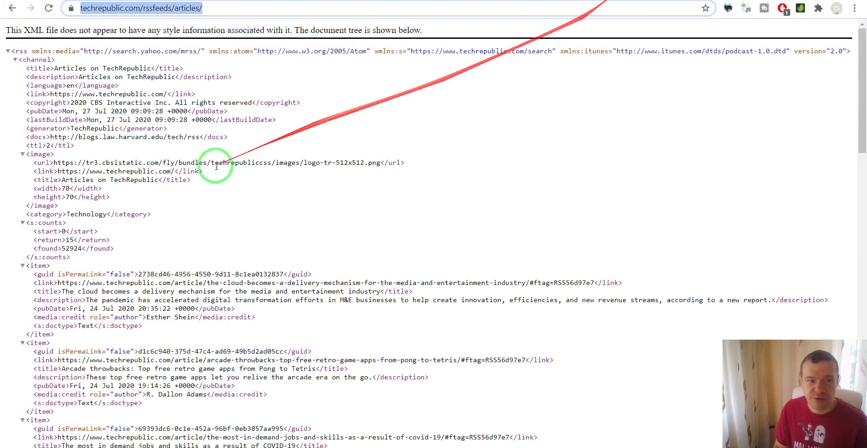
Step: Inspect the TechRepublic feed's items and copy its feed URL
scroll(151, 176, "down", 3)
double_click(51, 195)
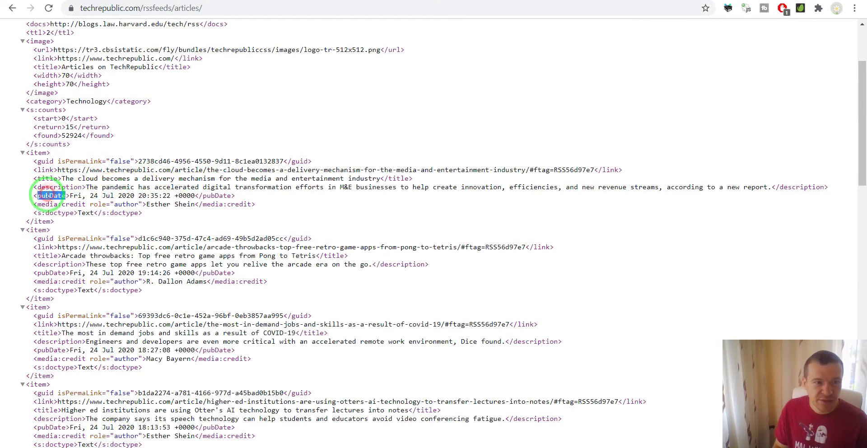
double_click(37, 153)
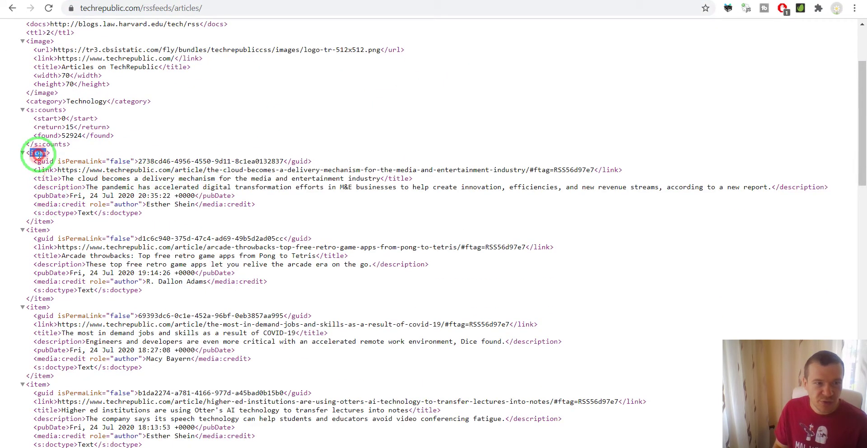
left_click(113, 14)
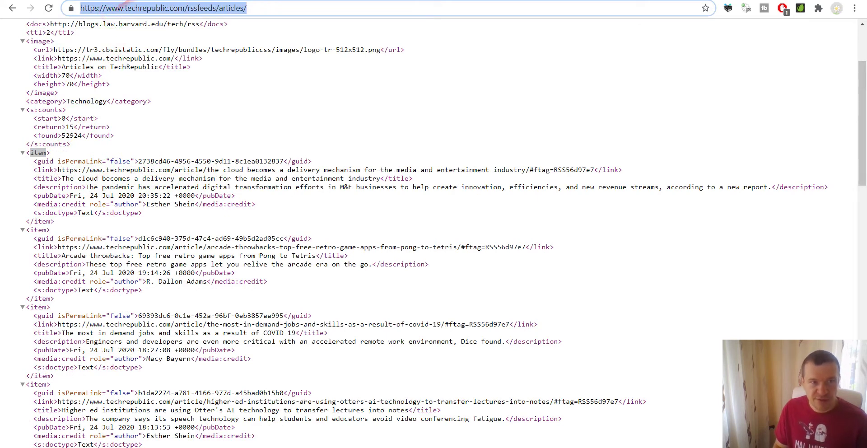
key("ctrl+c")
Step: Paste the TechRepublic URL into rule 0's Original RSS Feed URL field
left_click(127, 1)
triple_click(194, 121)
key("ctrl+v")
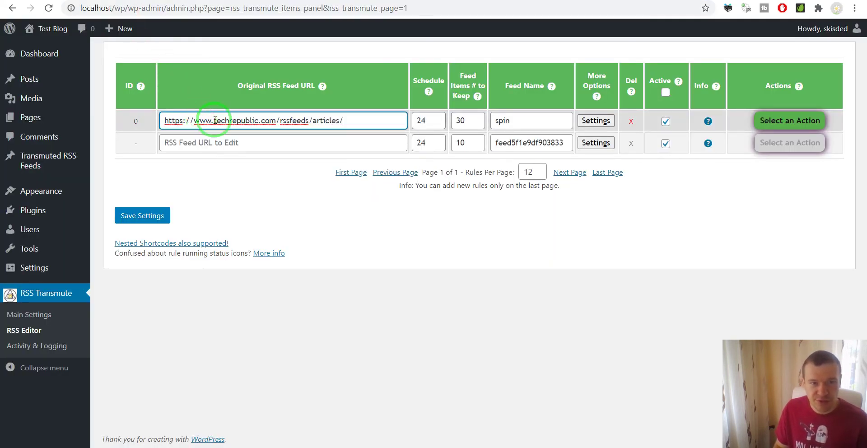
double_click(459, 121)
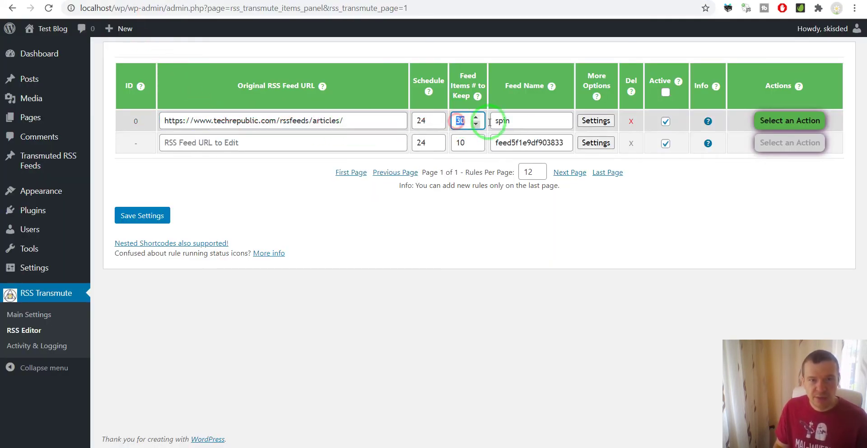
left_click(225, 189)
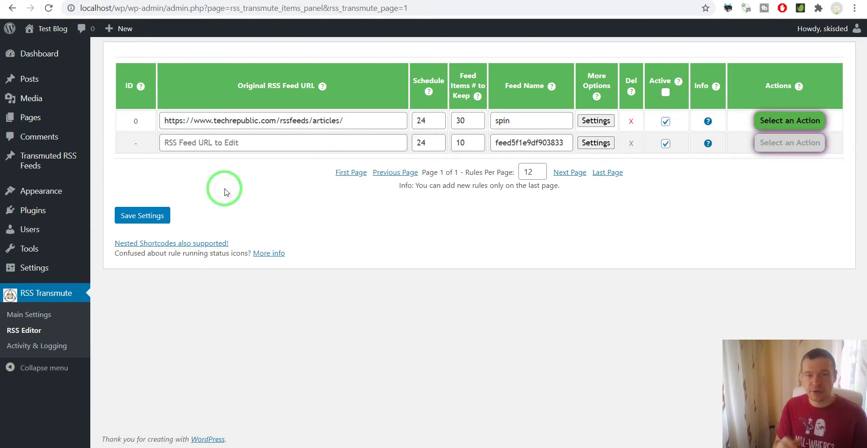
Step: Rename the feed from 'spin' to 'tr', save the rules, and run rule 0 now
double_click(527, 118)
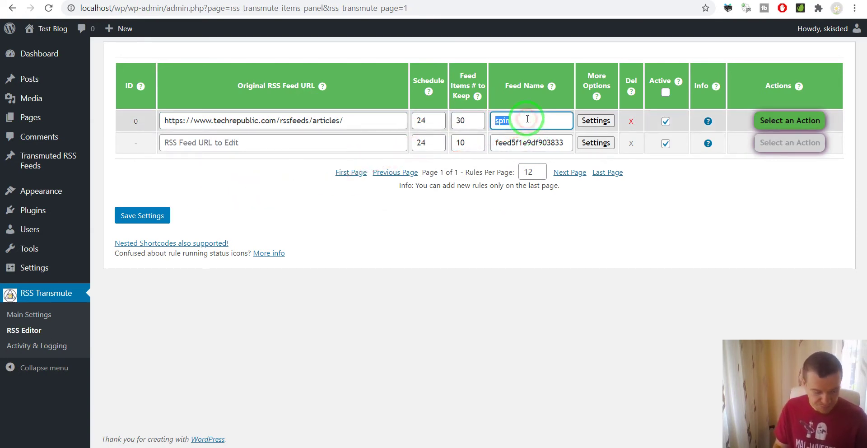
left_click(149, 216)
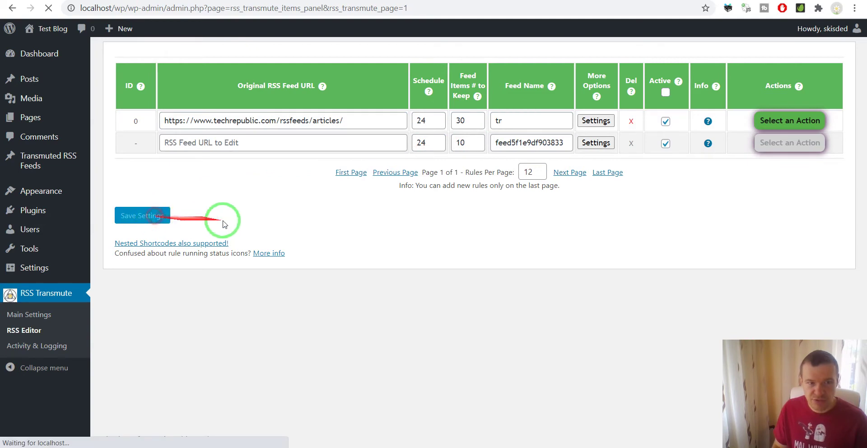
left_click(788, 120)
left_click(772, 142)
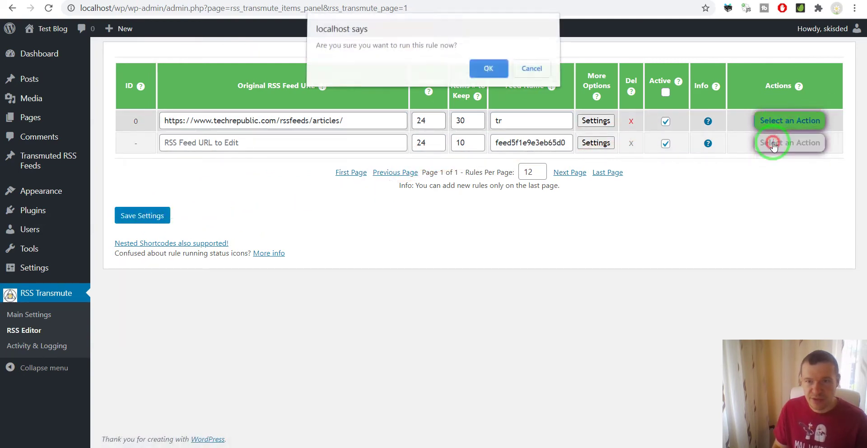
key("Return")
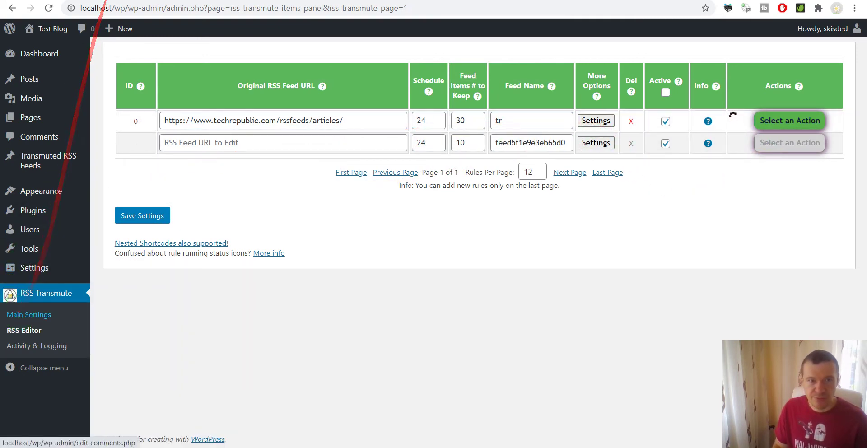
Step: Set Spin Text Using Word Synonyms to Disabled in Main Settings and save
left_click(29, 315)
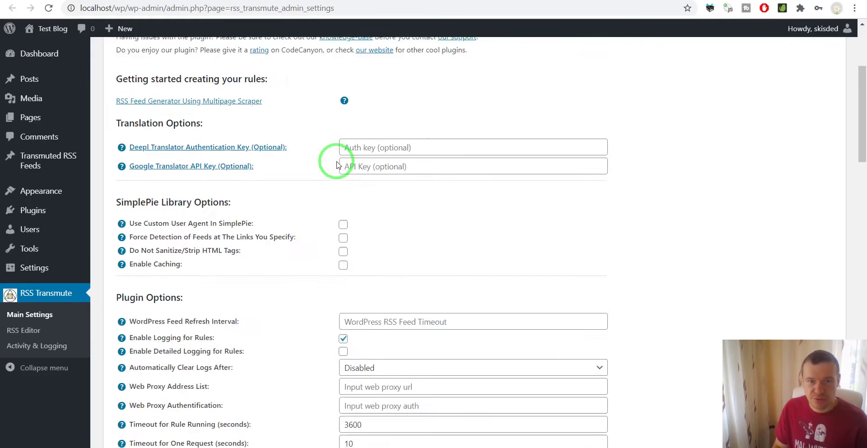
scroll(343, 163, "down", 9)
scroll(350, 165, "down", 9)
left_click(357, 123)
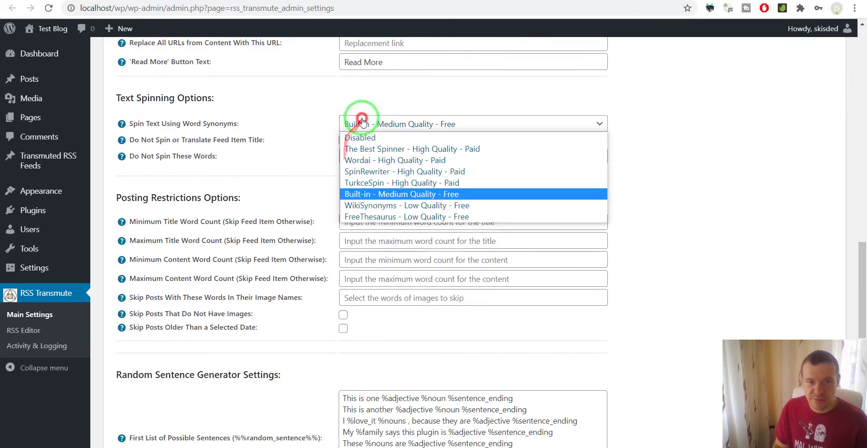
left_click(360, 138)
scroll(271, 271, "down", 10)
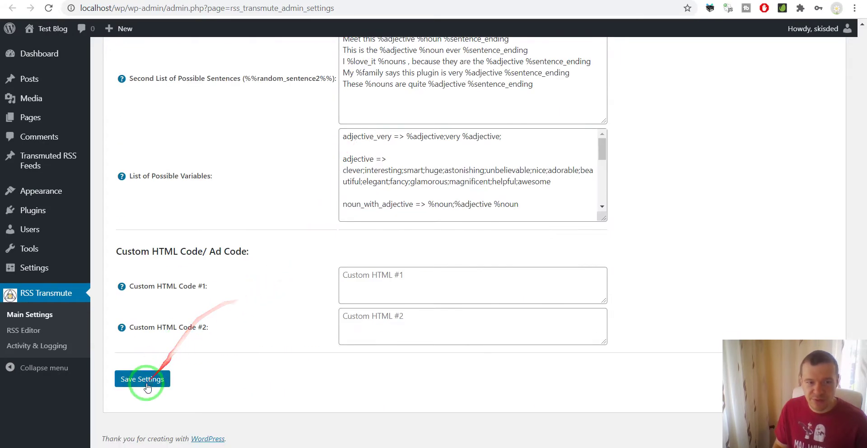
left_click(145, 381)
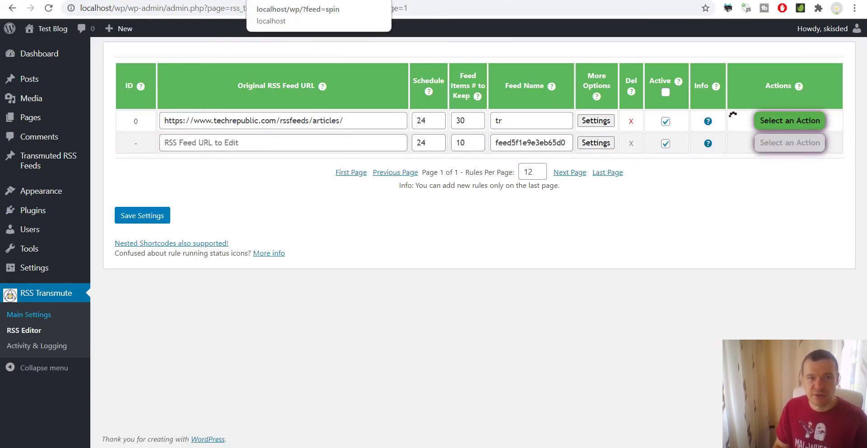
left_click(316, 1)
left_click(242, 1)
left_click(189, 1)
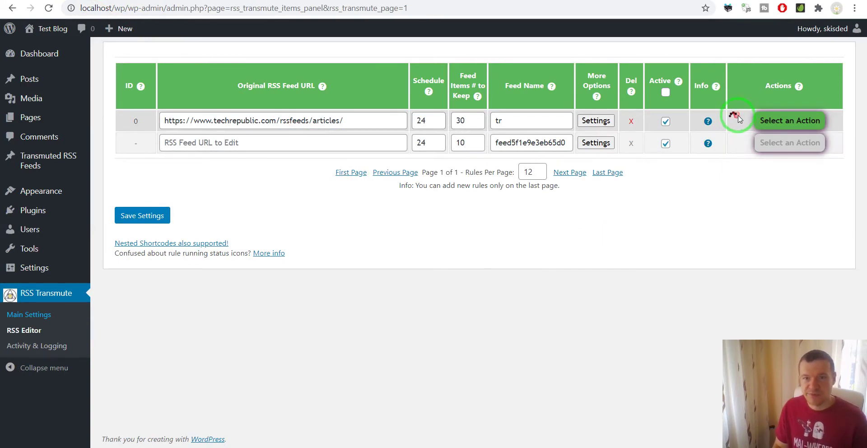
left_click(48, 8)
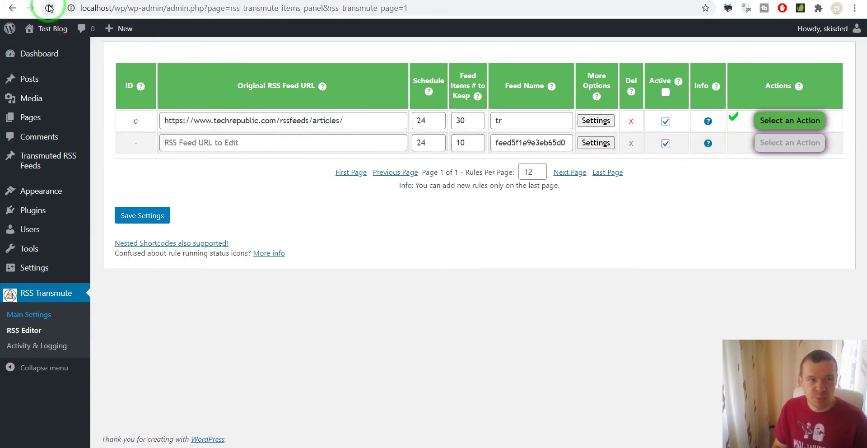
left_click(49, 9)
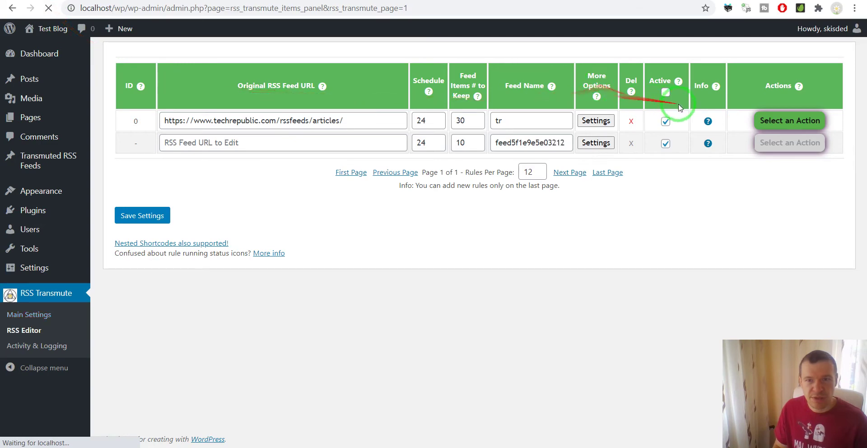
left_click(730, 120)
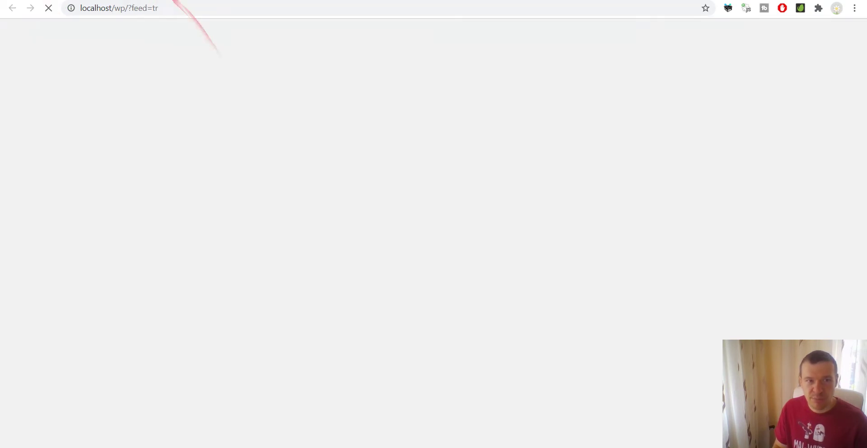
scroll(167, 158, "down", 3)
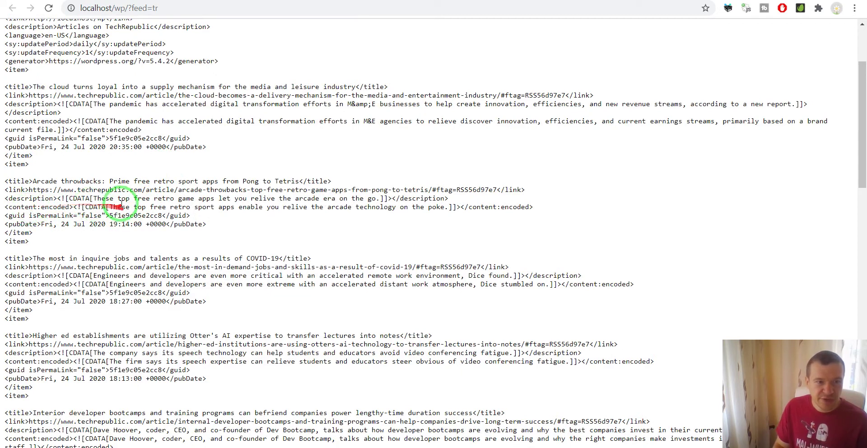
left_click_drag(109, 207, 449, 206)
left_click(346, 1)
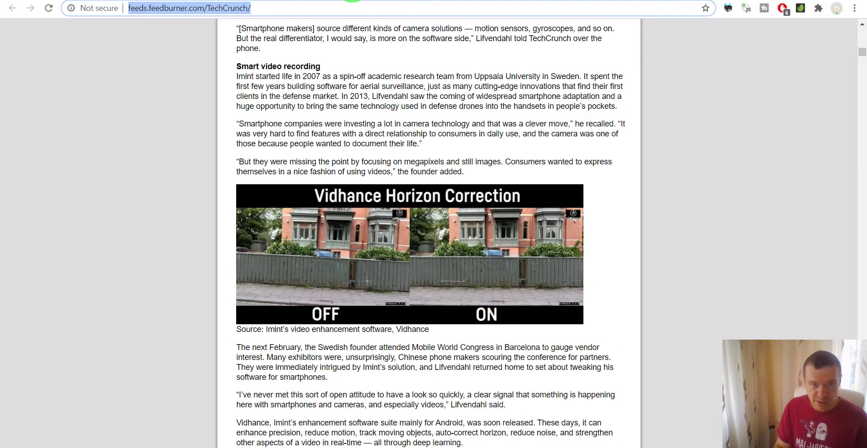
left_click(322, 1)
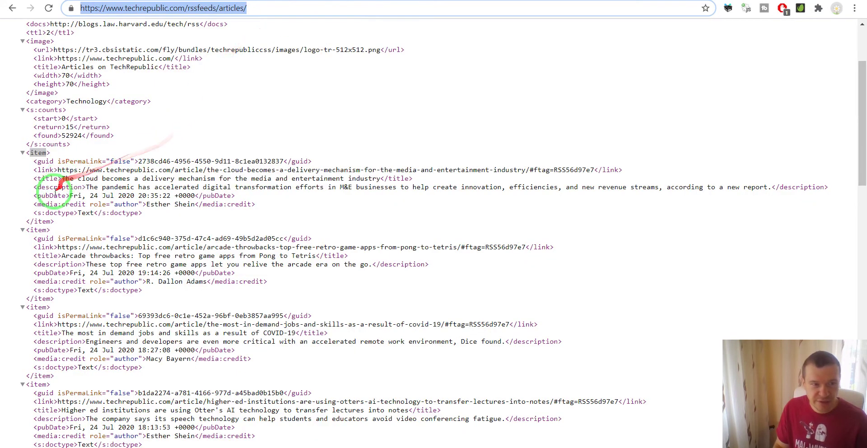
left_click(74, 195)
left_click(244, 1)
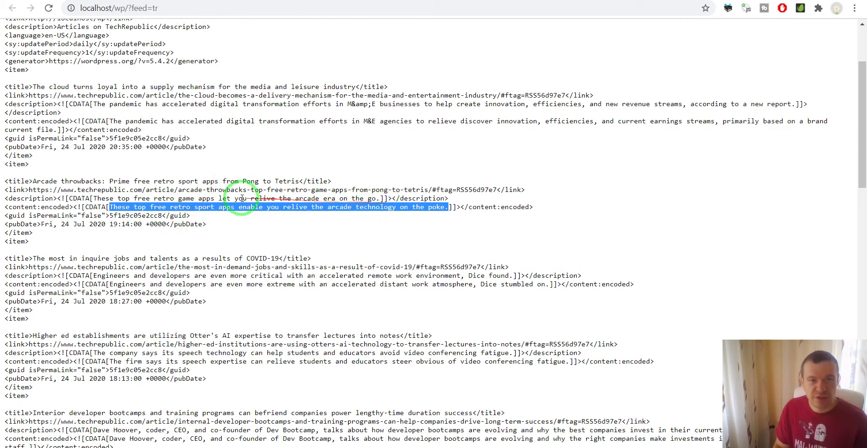
key("ctrl+shift+Tab")
key("ctrl+shift+Tab")
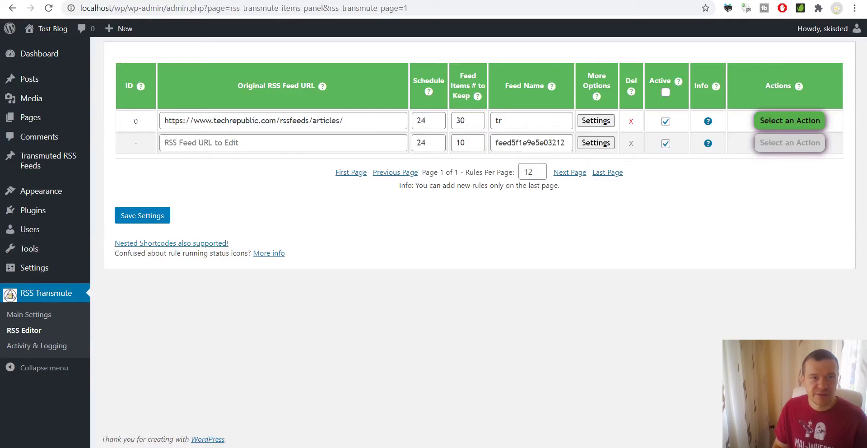
Step: Set rule 0's Full Content Query Type to Auto Detect in its advanced settings, then close them
left_click(593, 121)
scroll(304, 217, "down", 15)
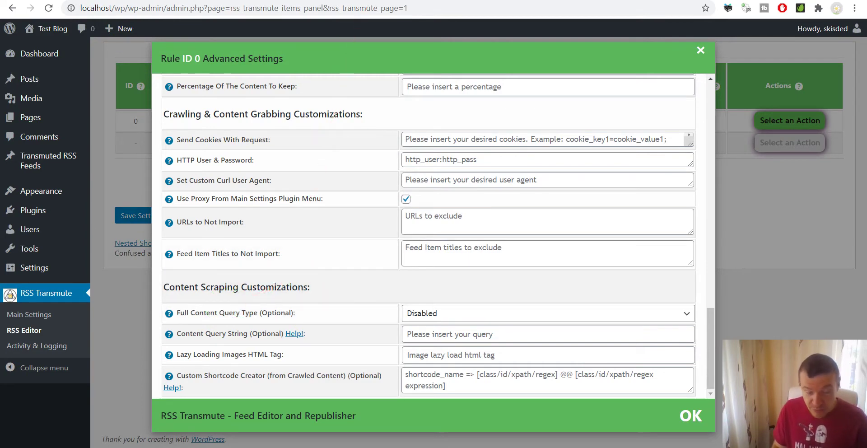
left_click_drag(175, 313, 257, 312)
left_click(421, 314)
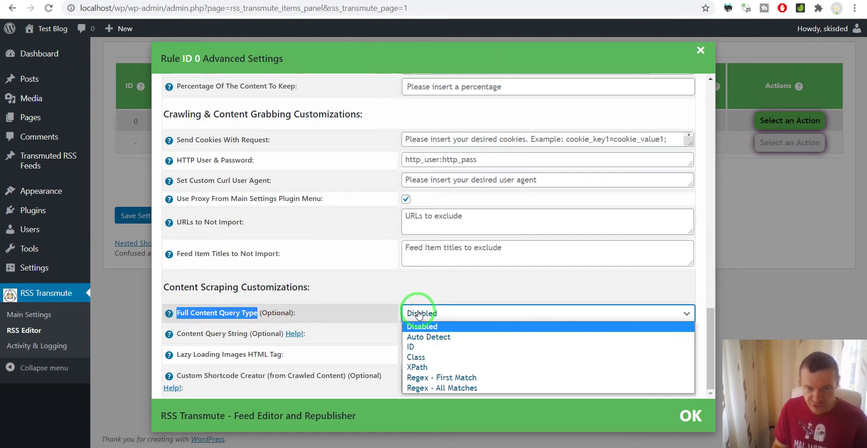
left_click(421, 337)
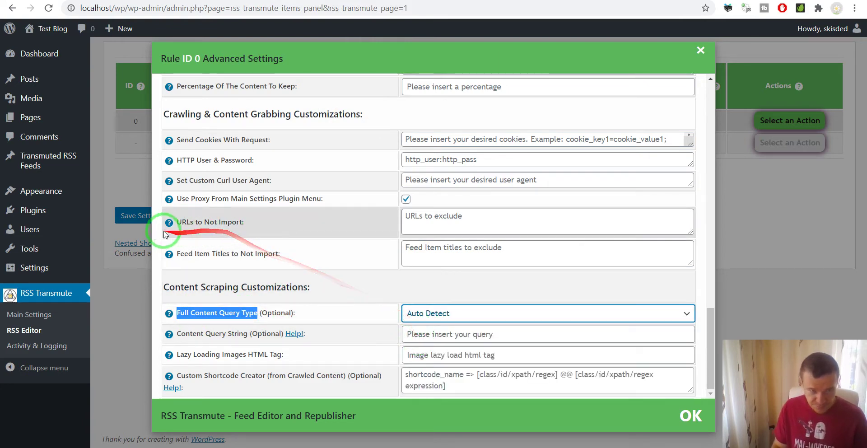
left_click(137, 216)
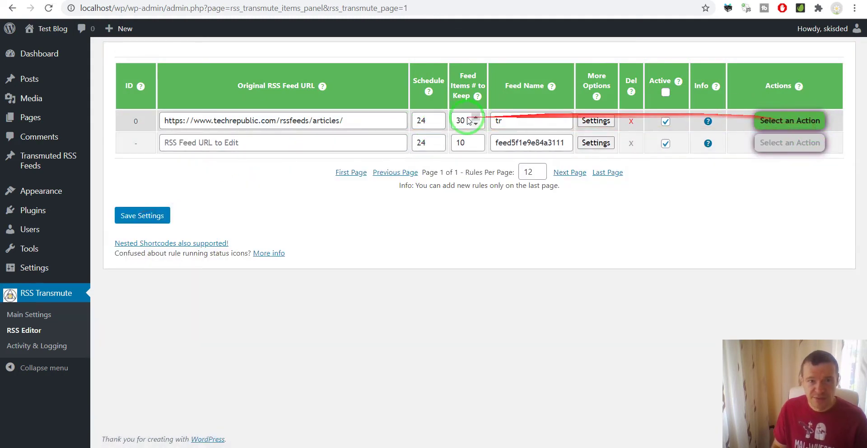
Step: Rename the feed from 'tr' to 'techrepublicfull', save the rules, and run rule 0 now
double_click(515, 125)
type("te")
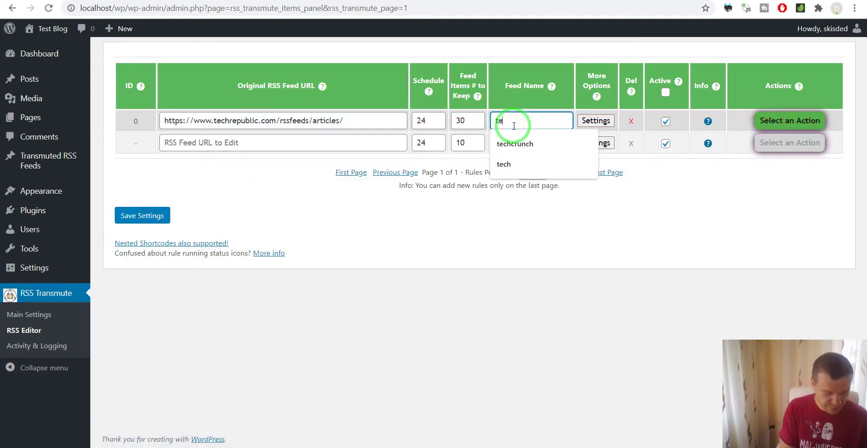
type("chrepublicfull")
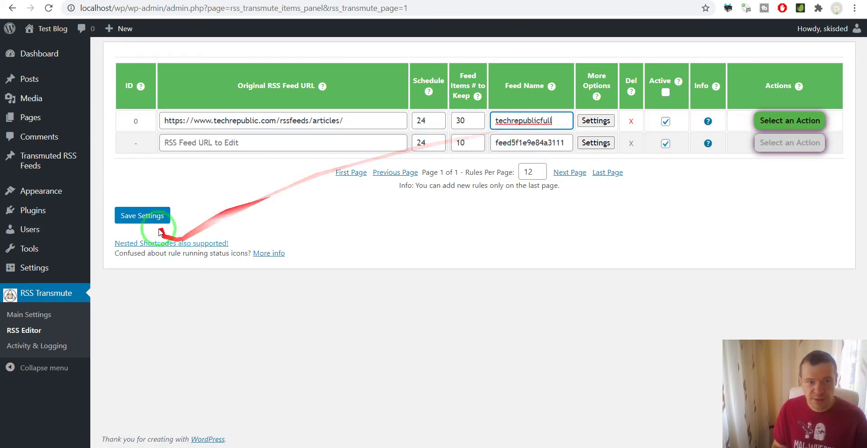
left_click(149, 215)
left_click(794, 121)
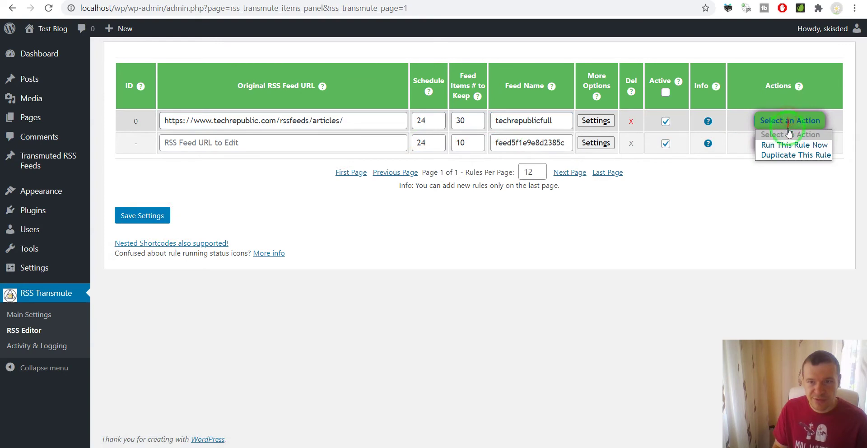
left_click(768, 144)
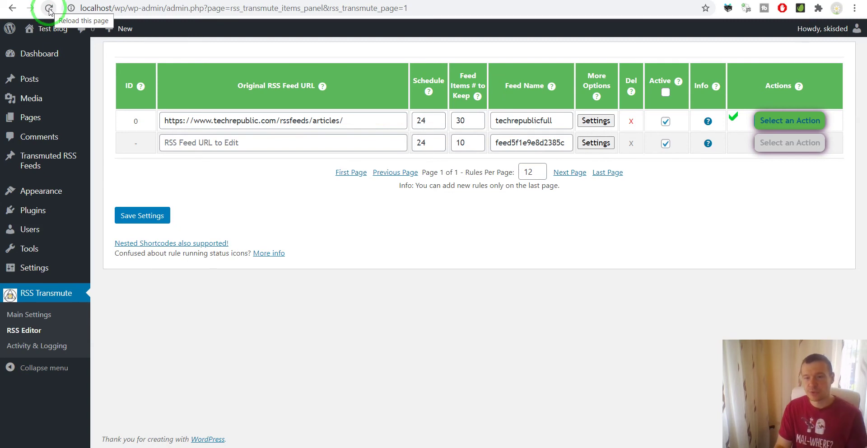
left_click(49, 8)
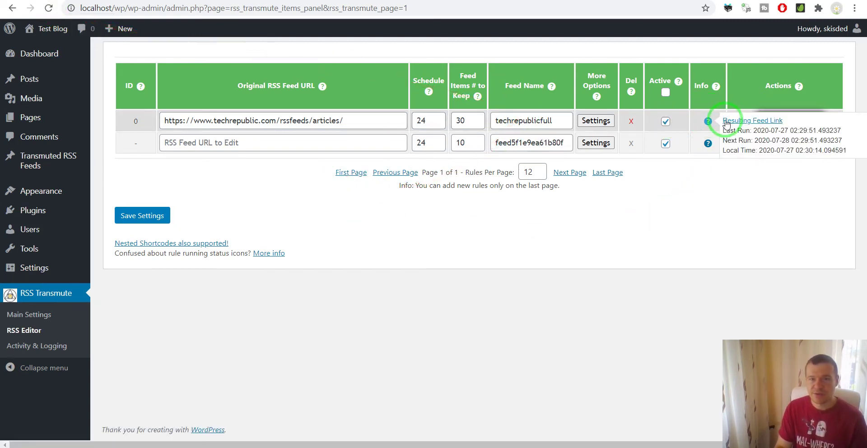
left_click(726, 123)
scroll(201, 161, "down", 2)
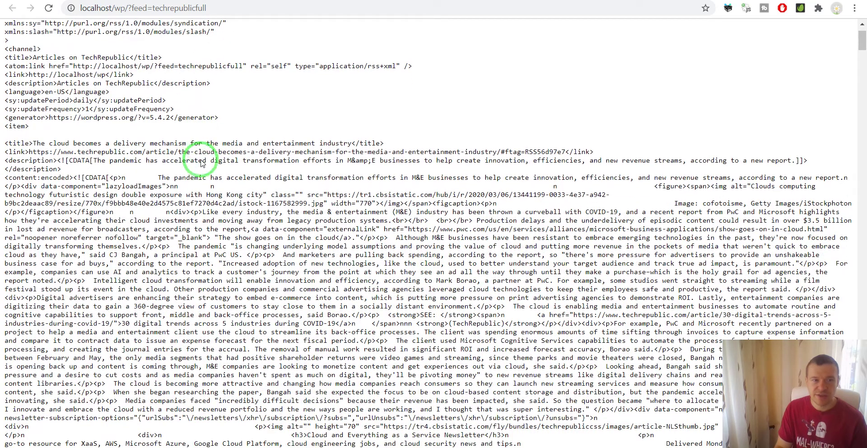
left_click_drag(139, 175, 72, 176)
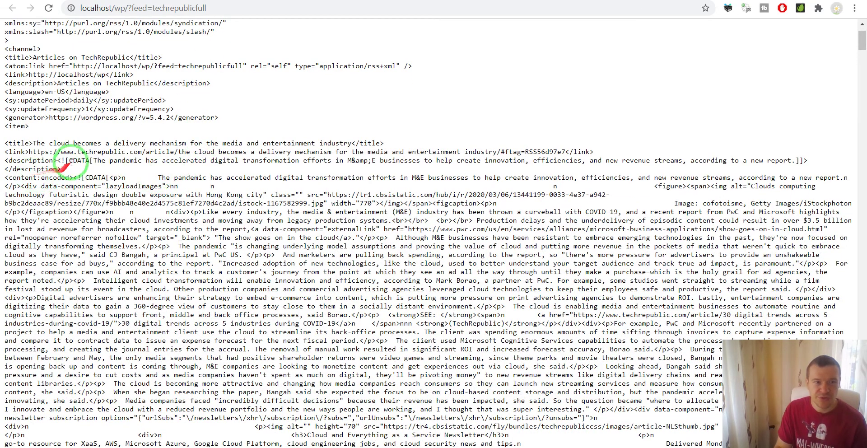
left_click_drag(94, 76, 95, 120)
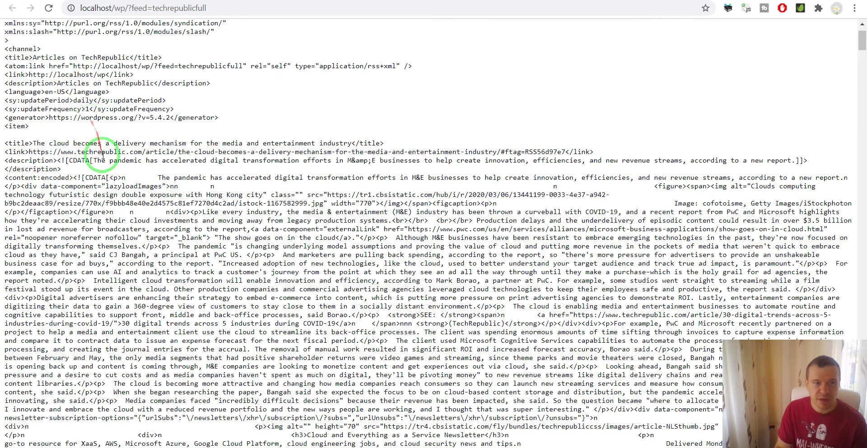
left_click_drag(147, 178, 178, 182)
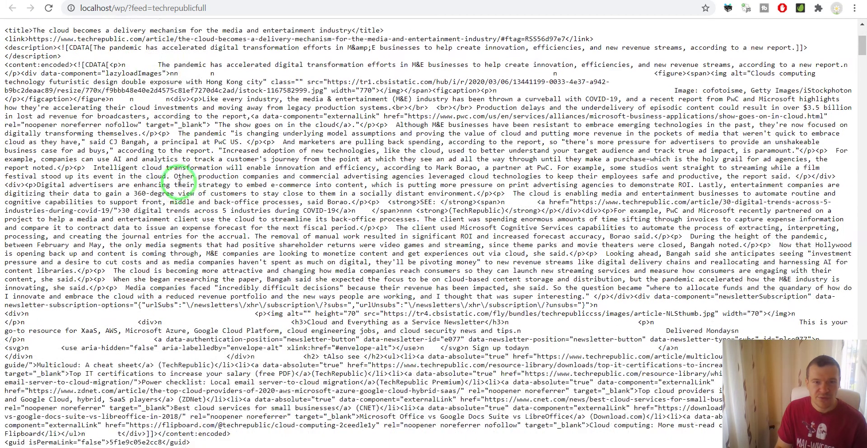
scroll(179, 180, "down", 7)
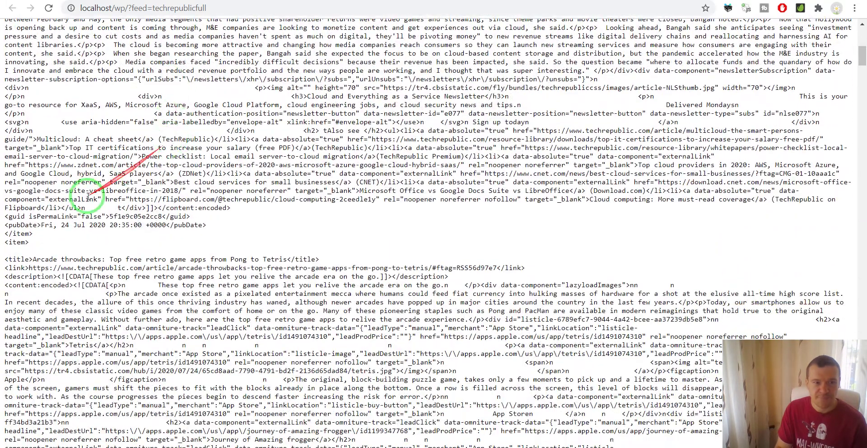
left_click_drag(22, 231, 87, 224)
scroll(116, 207, "down", 3)
scroll(117, 198, "down", 1)
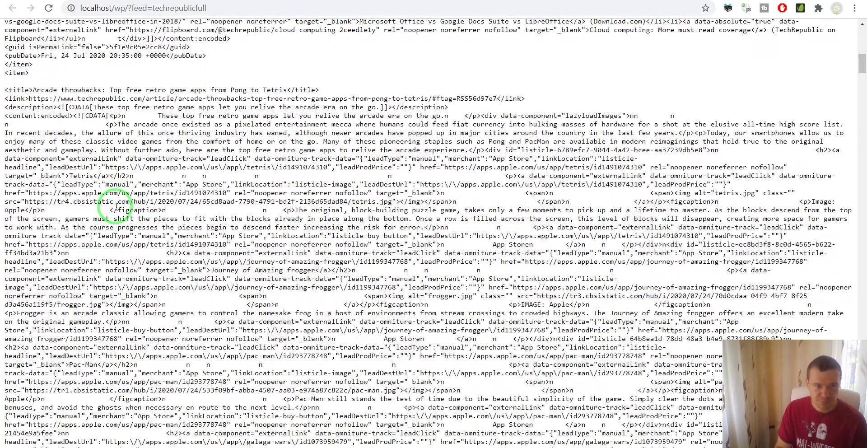
scroll(140, 101, "up", 1)
left_click_drag(158, 95, 230, 95)
left_click_drag(5, 172, 67, 174)
key("ctrl+f")
key("Return")
key("Return")
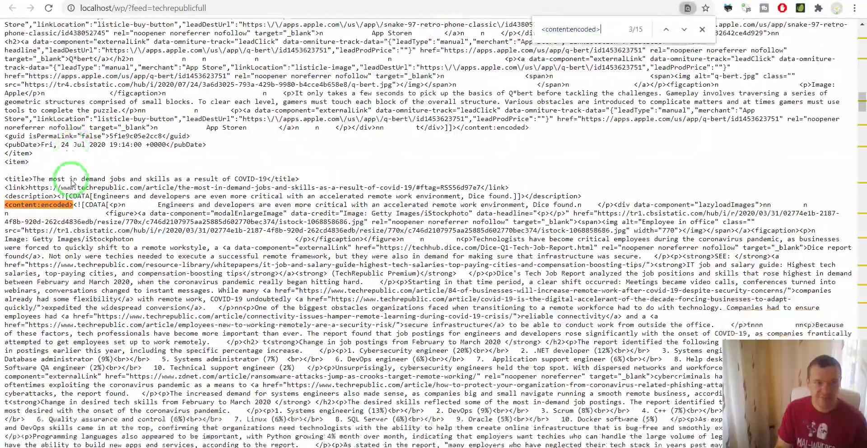
scroll(71, 180, "down", 20)
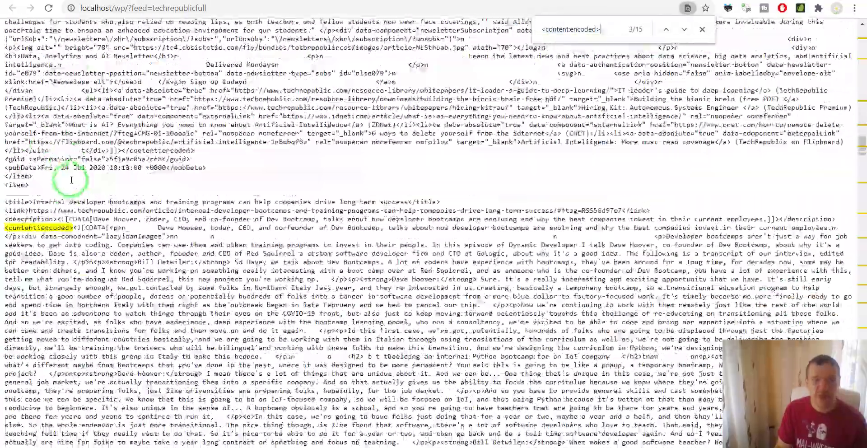
scroll(71, 180, "down", 20)
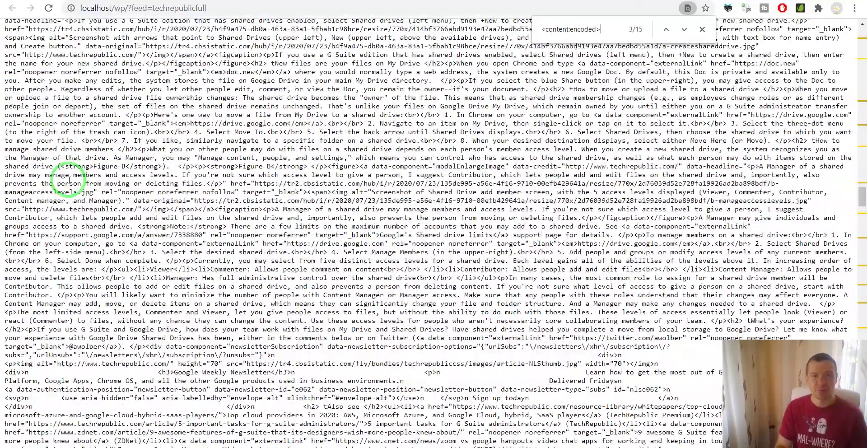
scroll(69, 179, "down", 1)
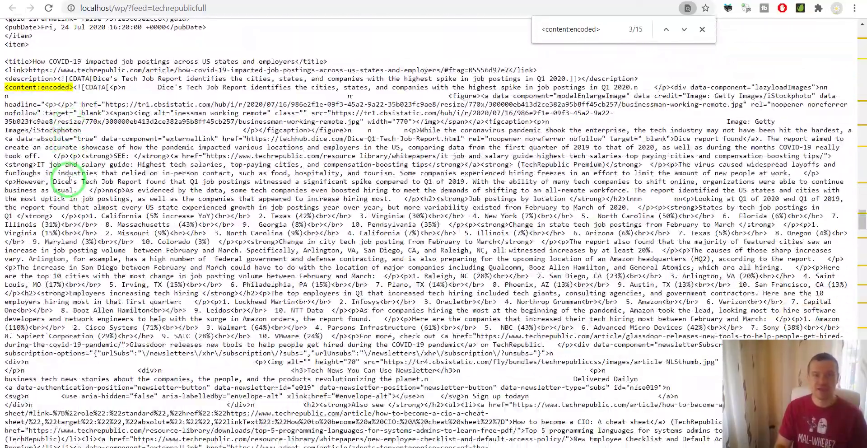
scroll(69, 180, "up", 15)
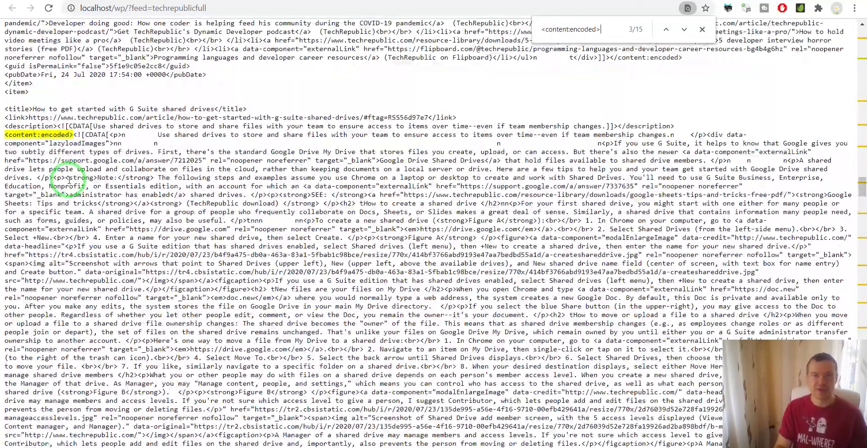
scroll(67, 178, "up", 15)
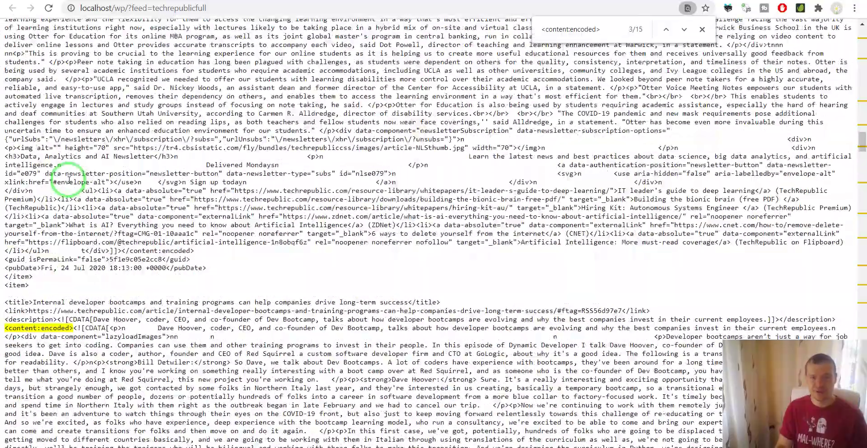
key("ctrl+Tab")
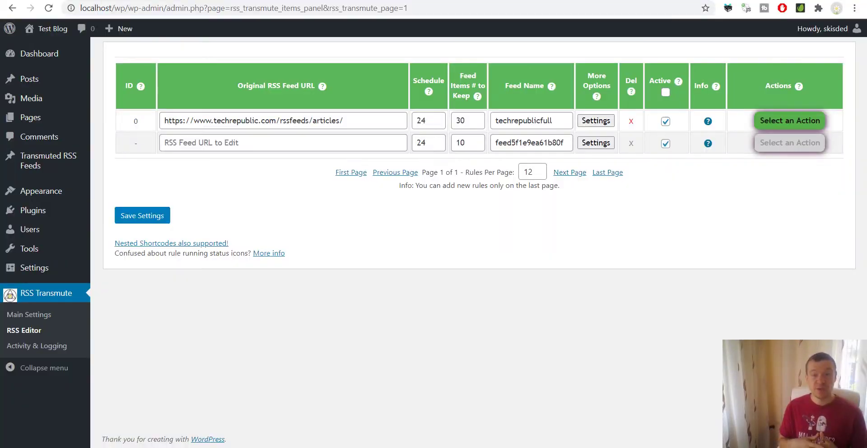